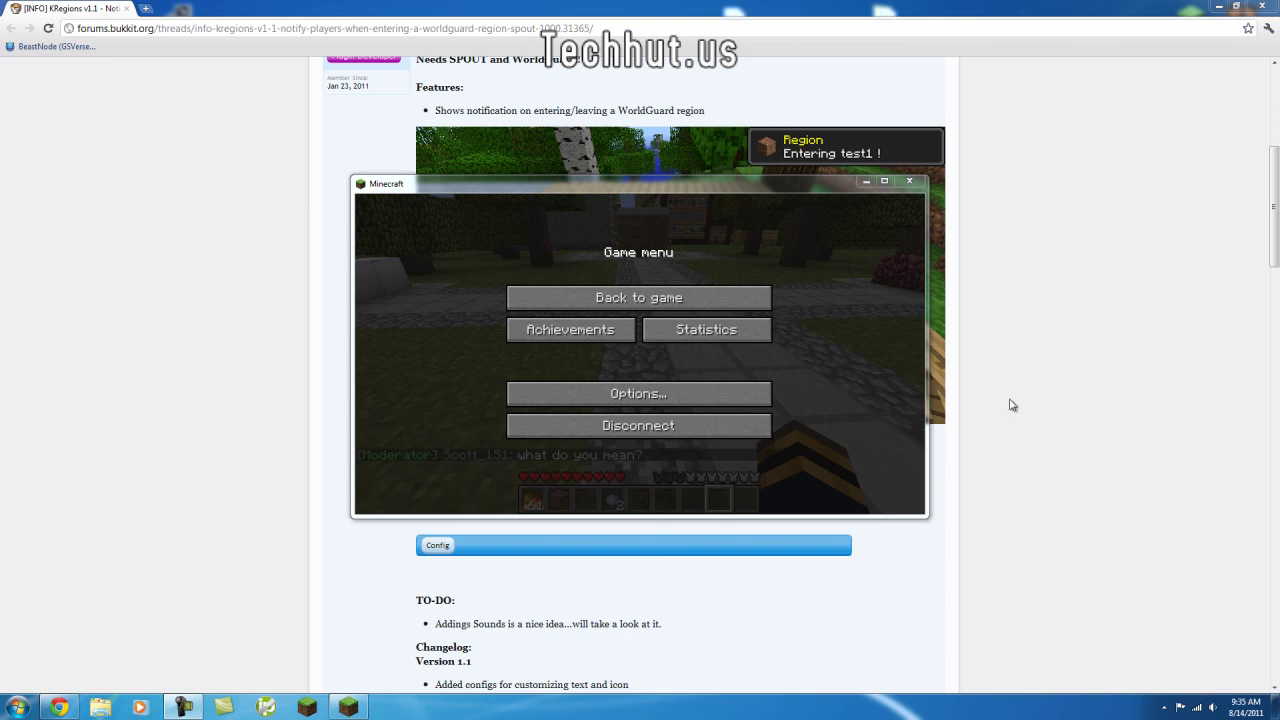
Step: Examine the KRegions v1.1 forum thread for the plugin's requirements, features, download links and configuration section
{"action": "left_click", "coordinate": [1010, 405]}
{"action": "scroll", "coordinate": [1012, 405], "scroll_direction": "up", "scroll_amount": 3}
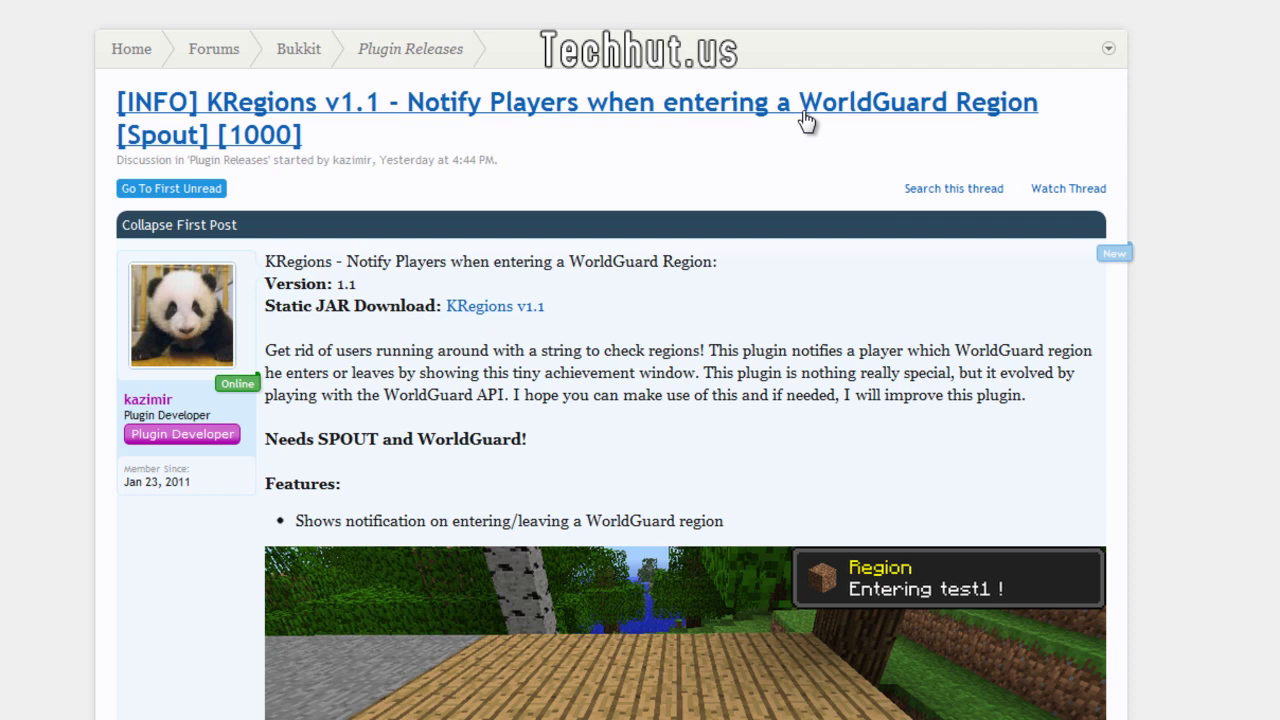
{"action": "scroll", "coordinate": [515, 250], "scroll_direction": "down", "scroll_amount": 3}
{"action": "scroll", "coordinate": [515, 233], "scroll_direction": "up", "scroll_amount": 1}
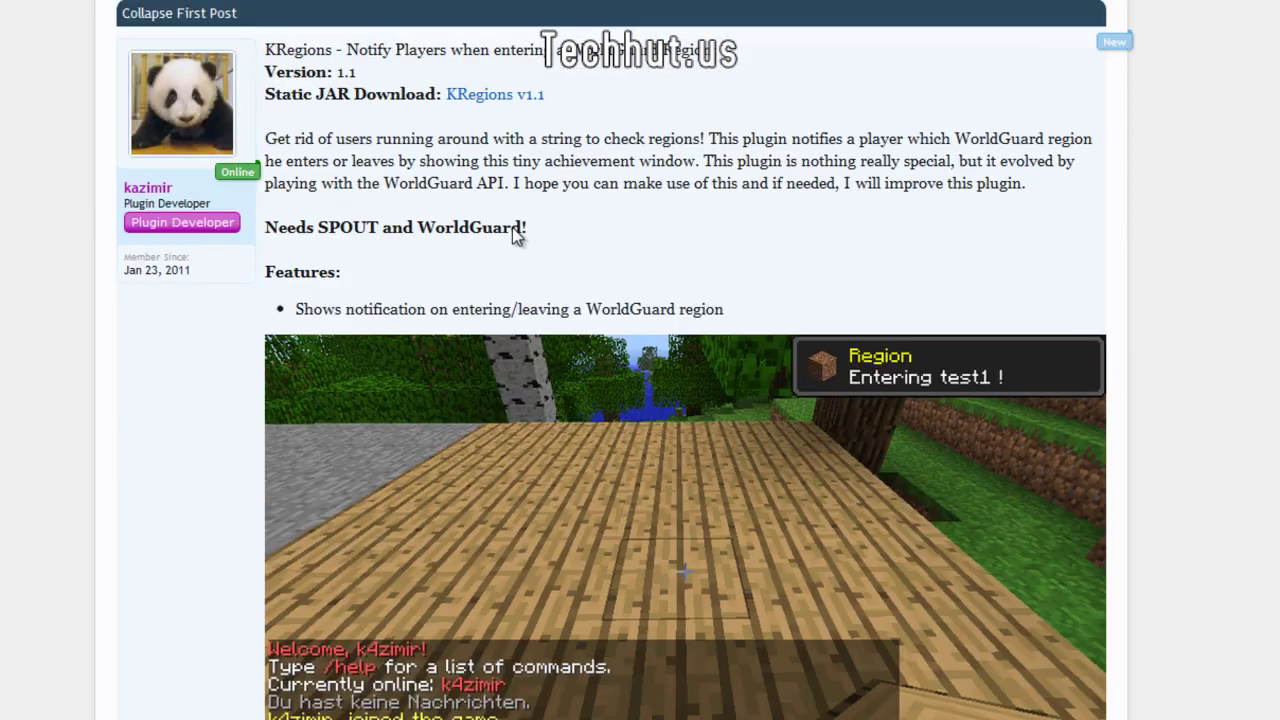
{"action": "scroll", "coordinate": [514, 234], "scroll_direction": "down", "scroll_amount": 3}
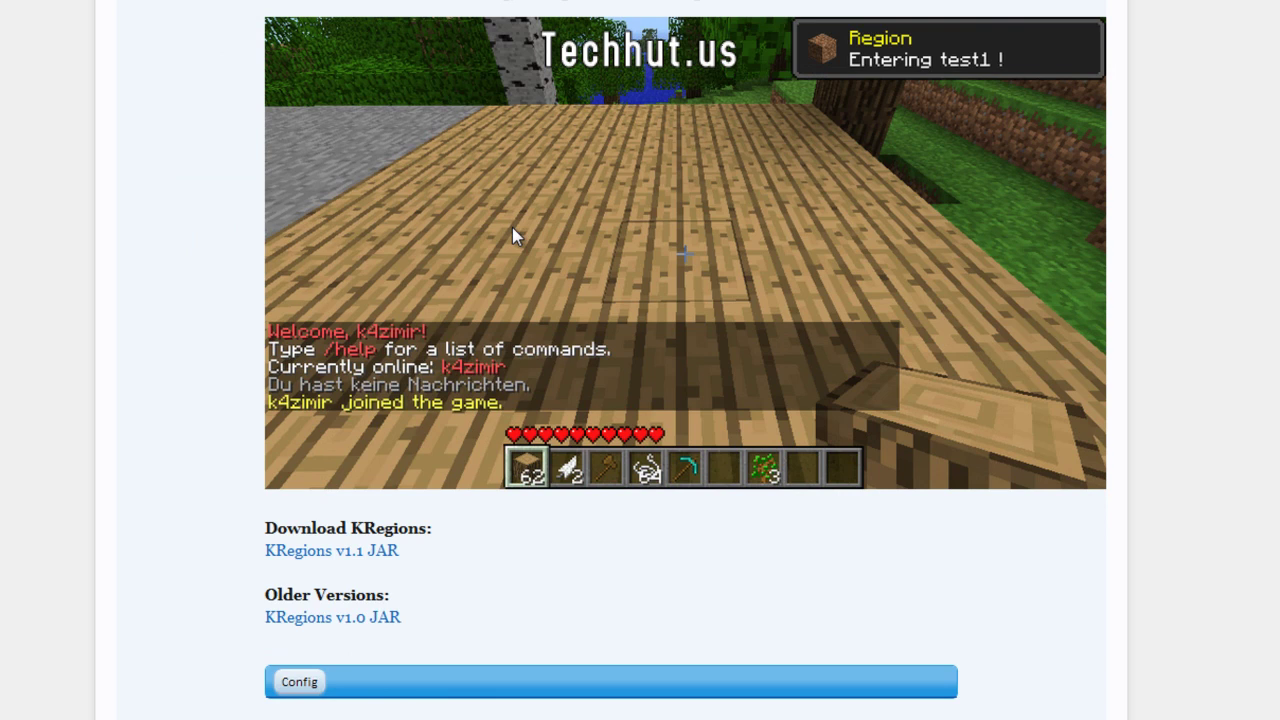
{"action": "scroll", "coordinate": [512, 235], "scroll_direction": "down", "scroll_amount": 3}
{"action": "scroll", "coordinate": [512, 235], "scroll_direction": "up", "scroll_amount": 3}
{"action": "scroll", "coordinate": [514, 235], "scroll_direction": "down", "scroll_amount": 3}
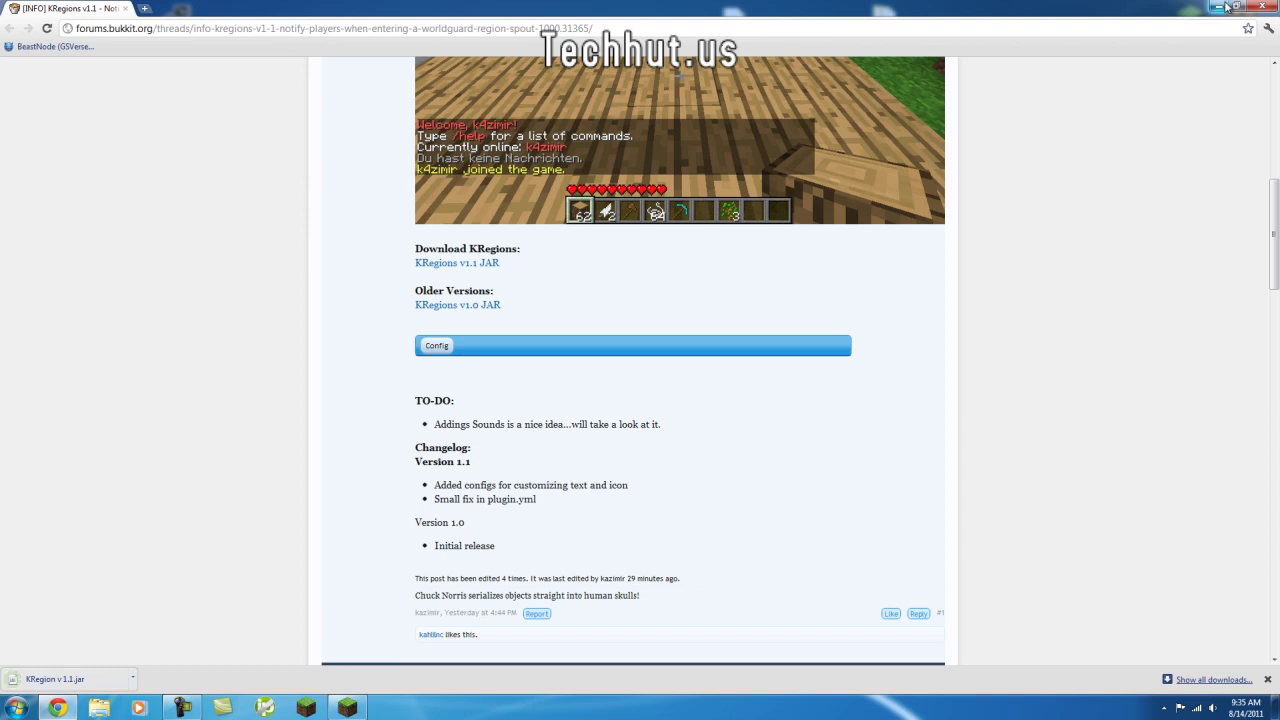
Step: Place the downloaded KRegion v 1.1.jar on the desktop and close the browser
{"action": "left_click_drag", "start_coordinate": [955, 10], "coordinate": [914, 45]}
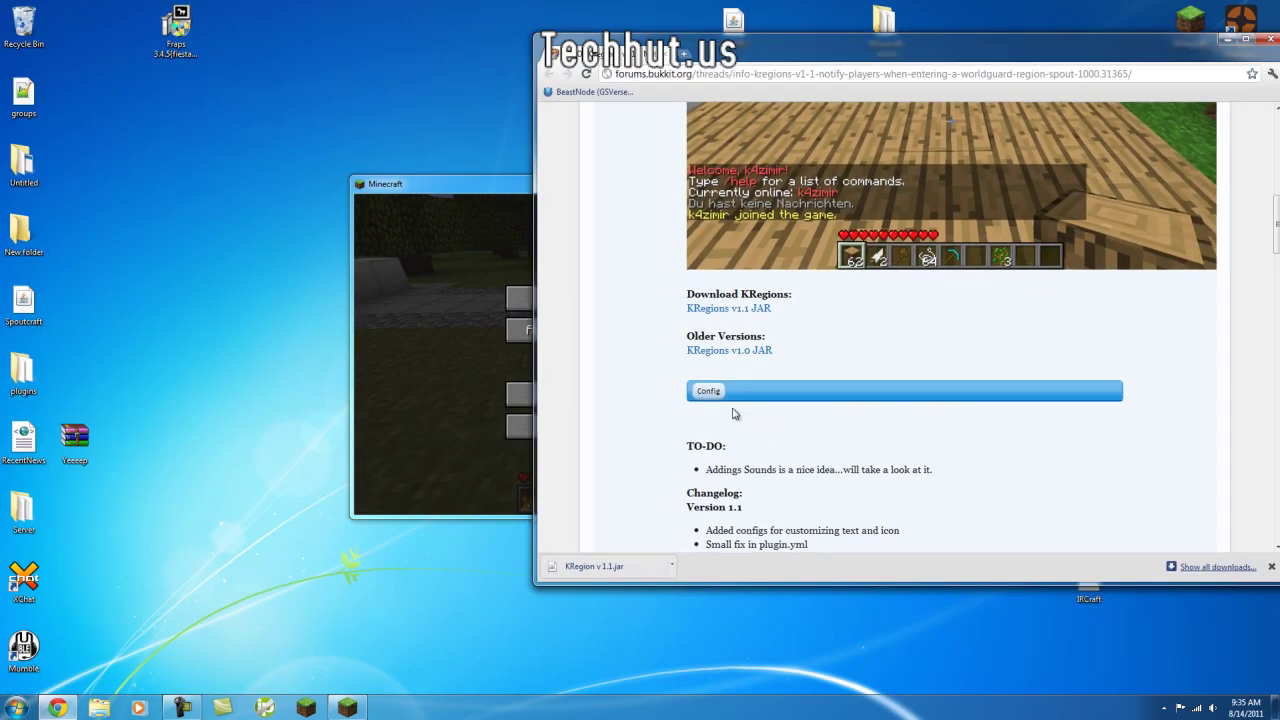
{"action": "left_click_drag", "start_coordinate": [594, 569], "coordinate": [419, 80]}
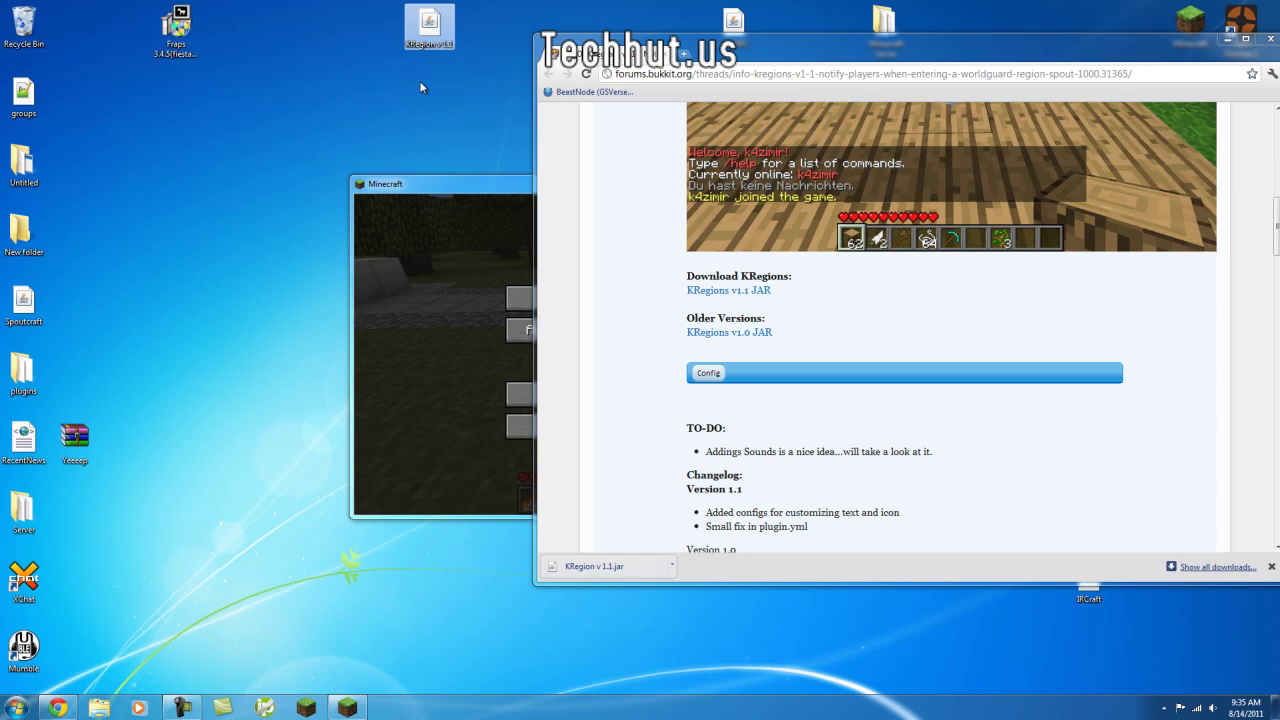
{"action": "left_click", "coordinate": [1269, 39]}
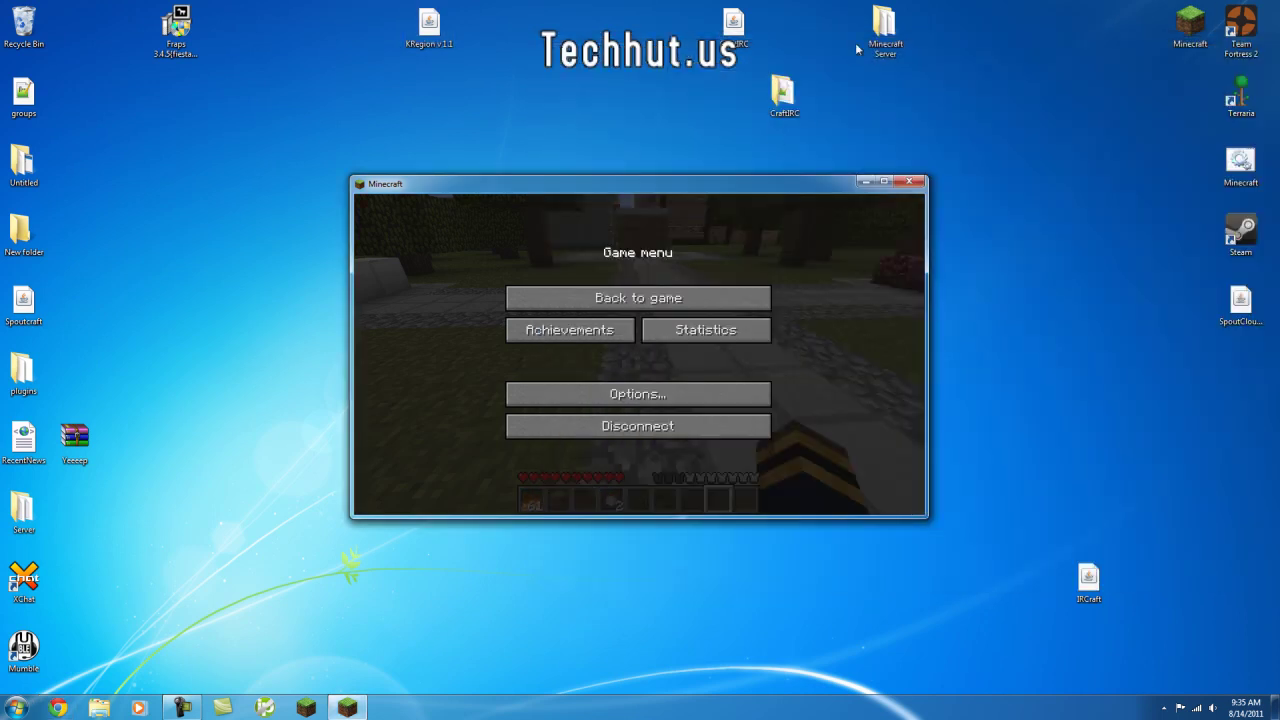
Step: Move the KRegion v 1.1 jar from the desktop into the plugins folder of the Minecraft Server folder
{"action": "double_click", "coordinate": [896, 28]}
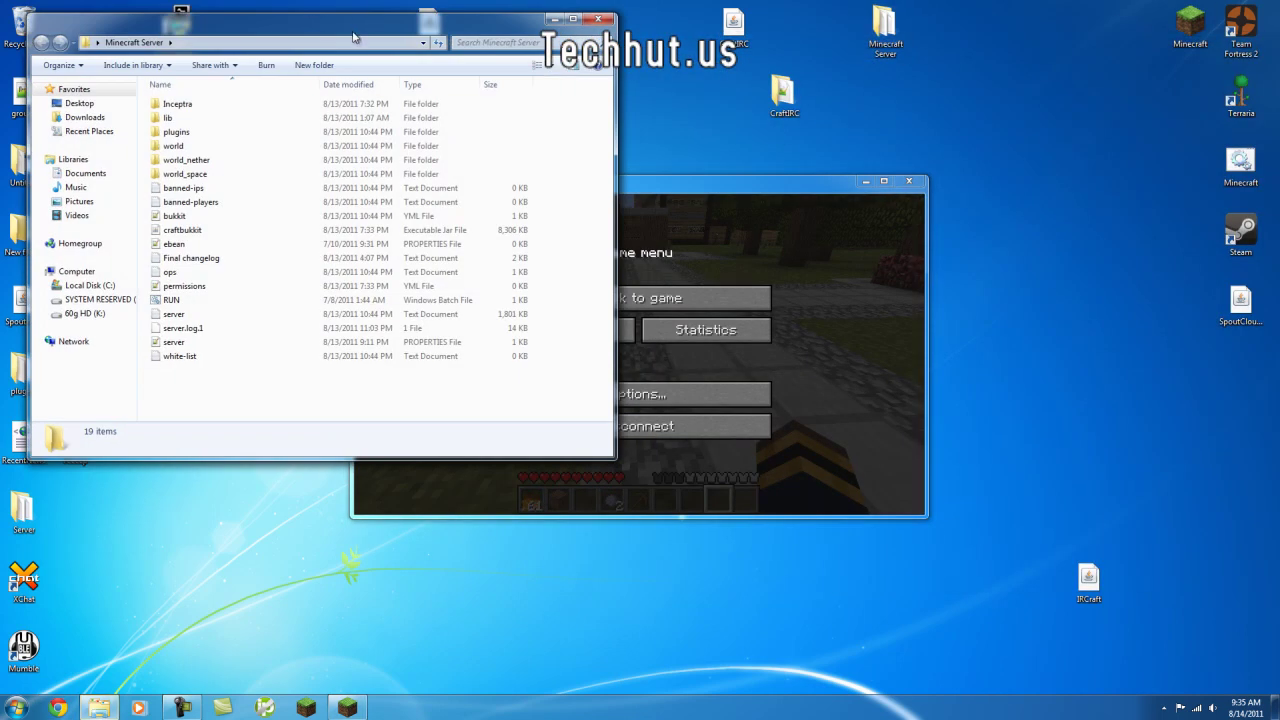
{"action": "left_click_drag", "start_coordinate": [353, 35], "coordinate": [810, 26]}
{"action": "left_click", "coordinate": [628, 128]}
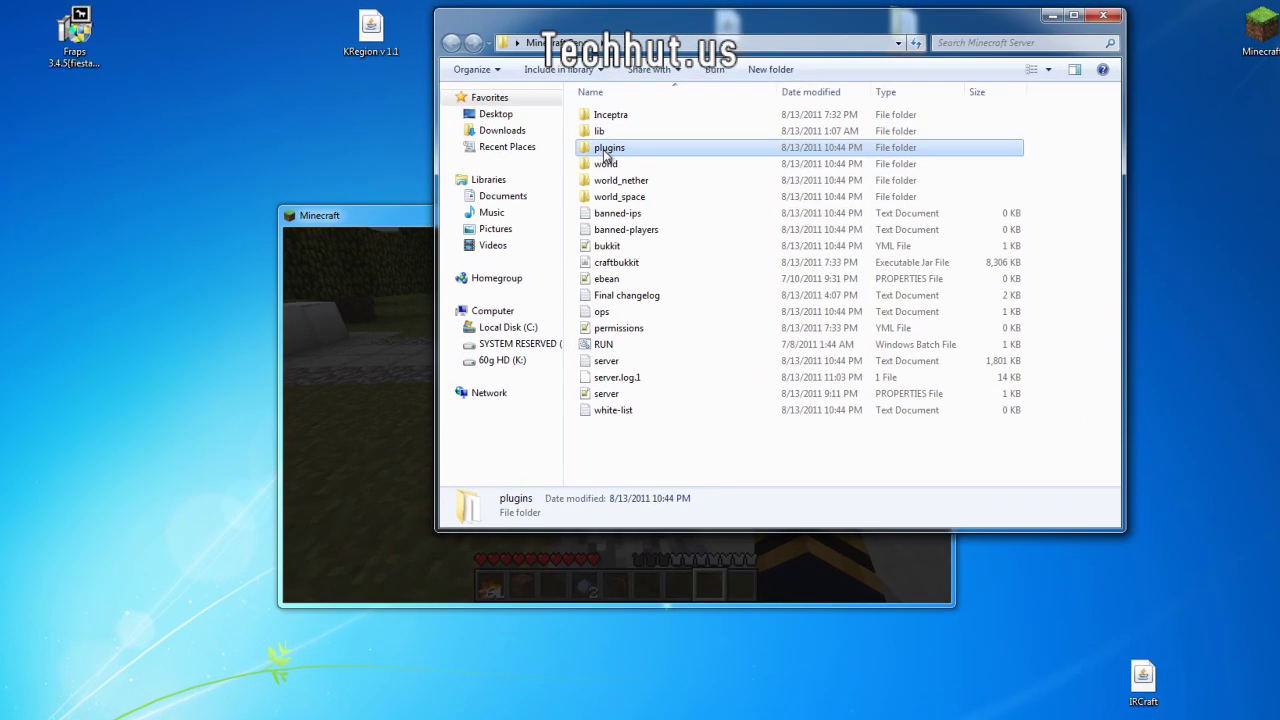
{"action": "double_click", "coordinate": [606, 149]}
{"action": "left_click_drag", "start_coordinate": [370, 30], "coordinate": [1193, 218]}
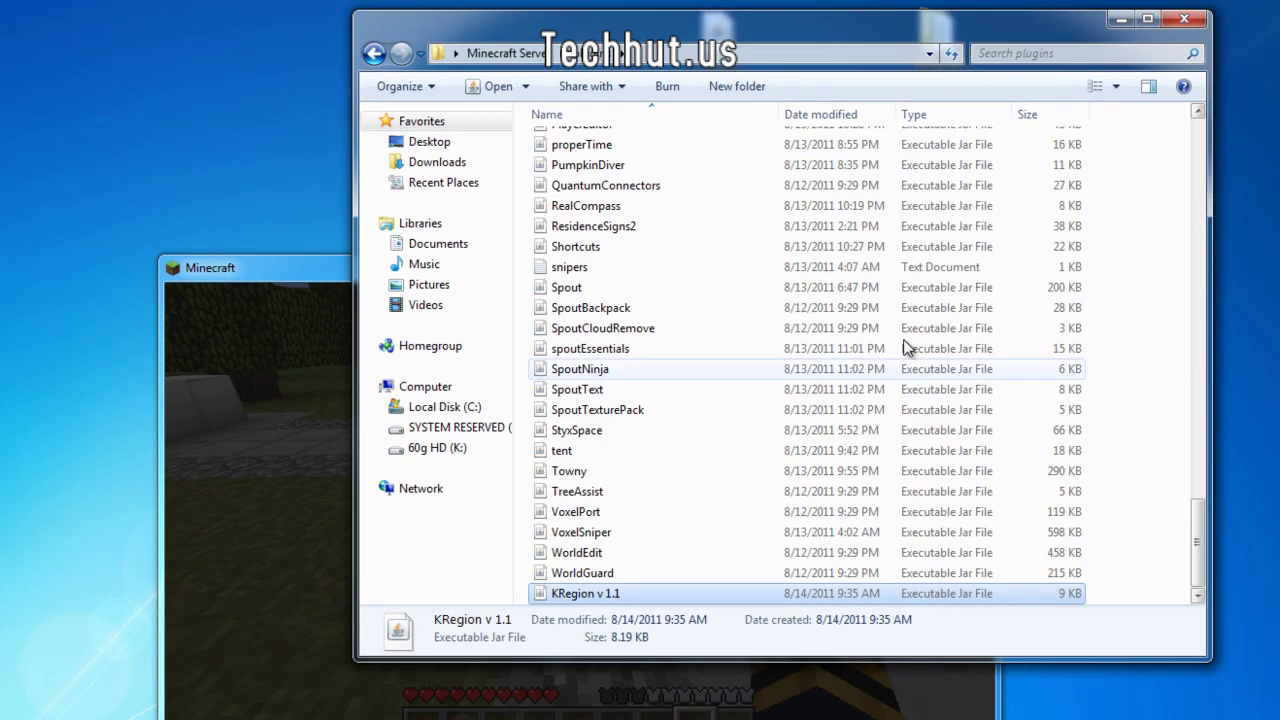
Step: Start the server with the RUN batch file from the Minecraft Server folder, and shut it down with the stop command once loaded
{"action": "left_click", "coordinate": [505, 53]}
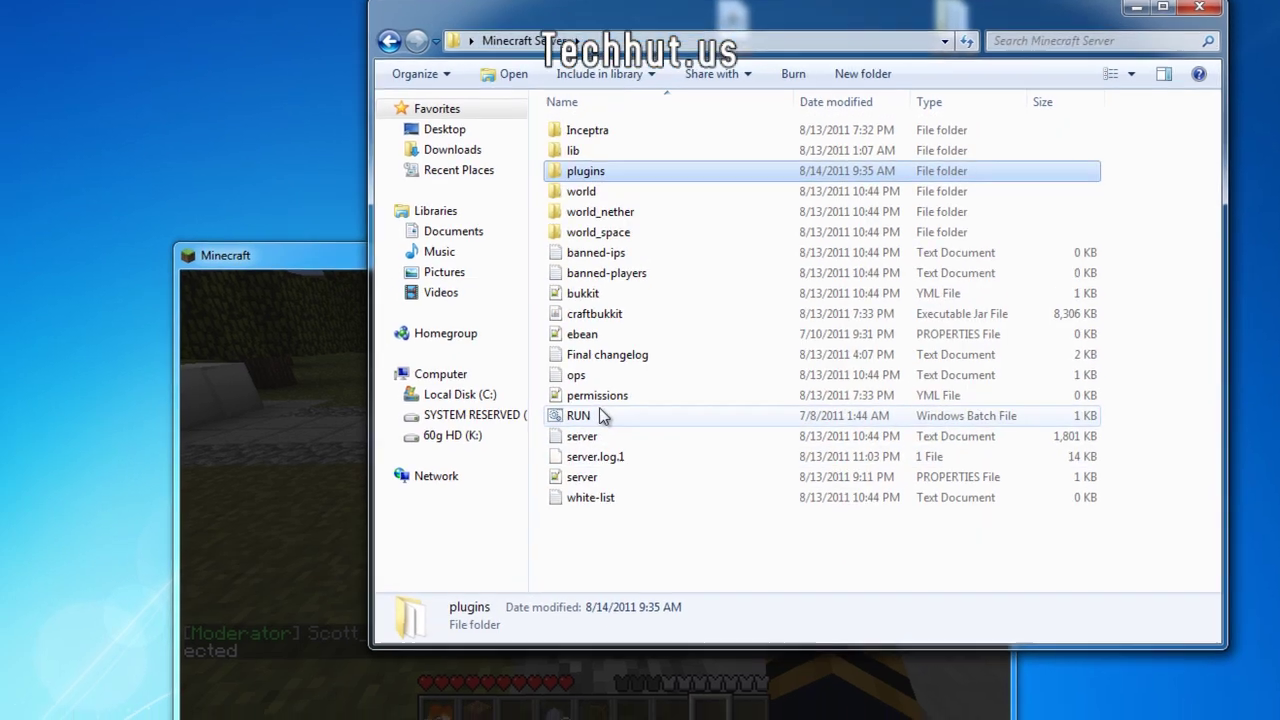
{"action": "double_click", "coordinate": [580, 415]}
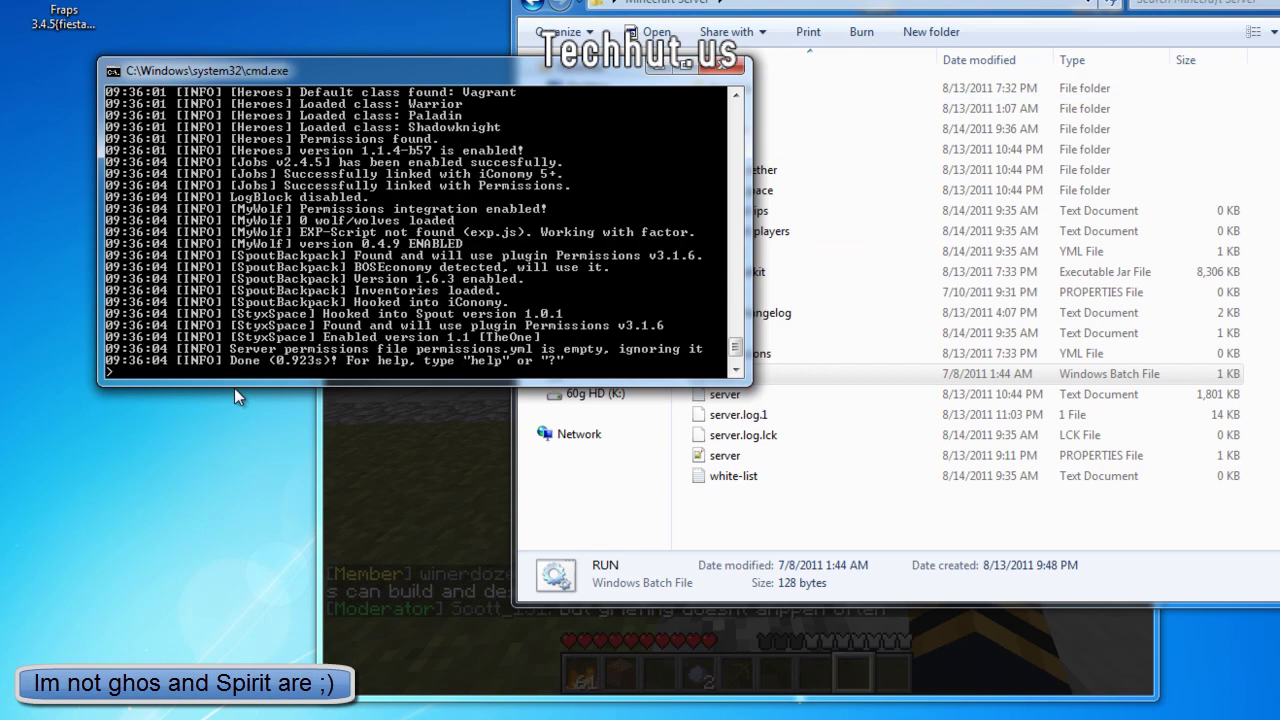
{"action": "type", "text": "stop"}
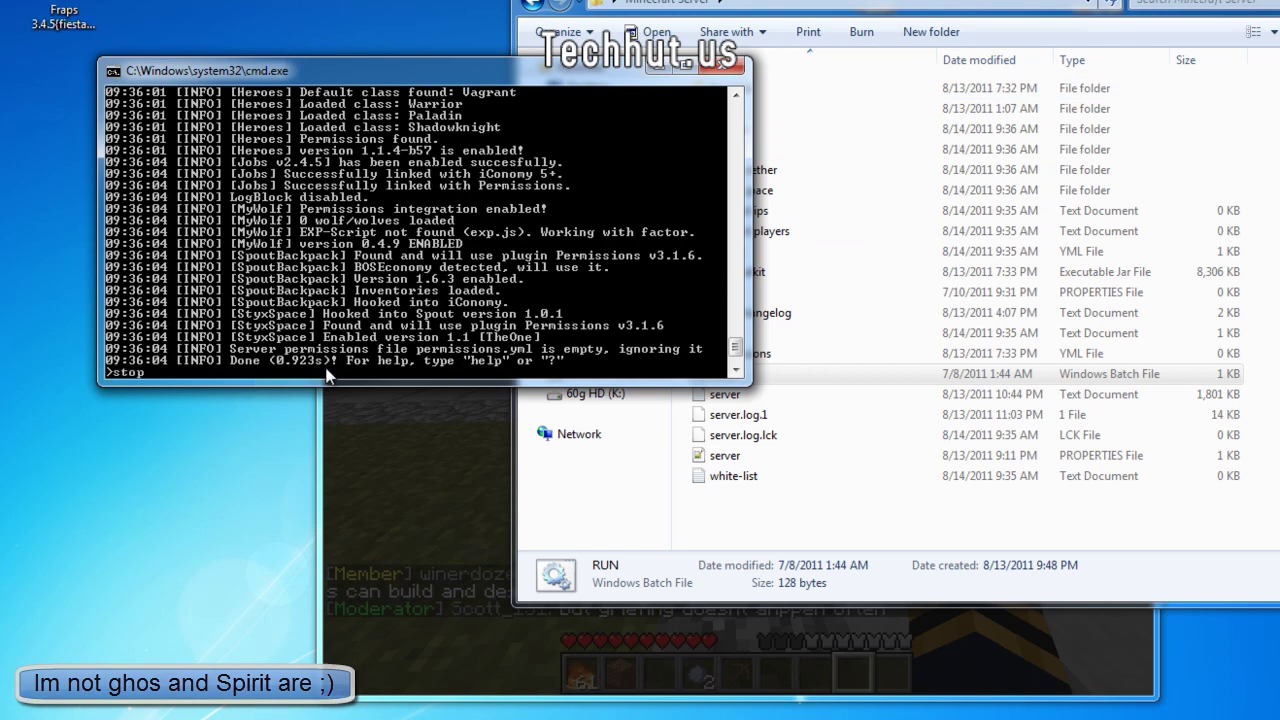
{"action": "key", "text": "Return"}
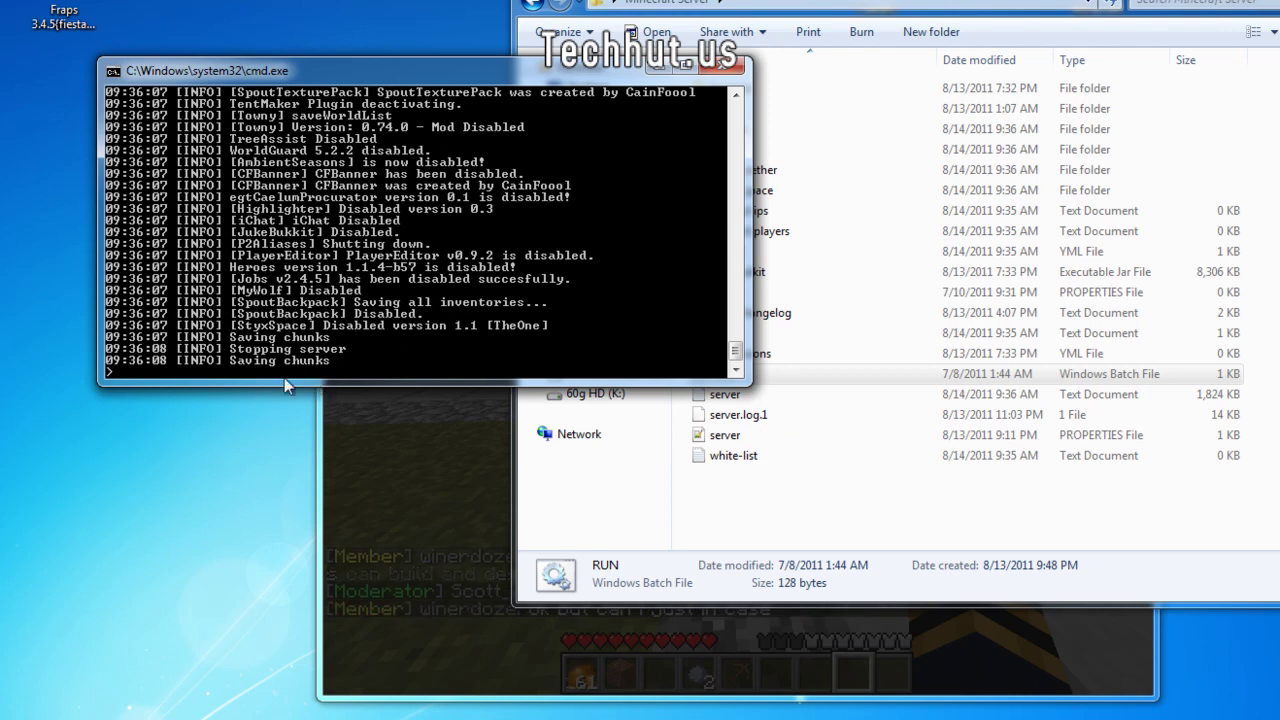
{"action": "key", "text": "Return"}
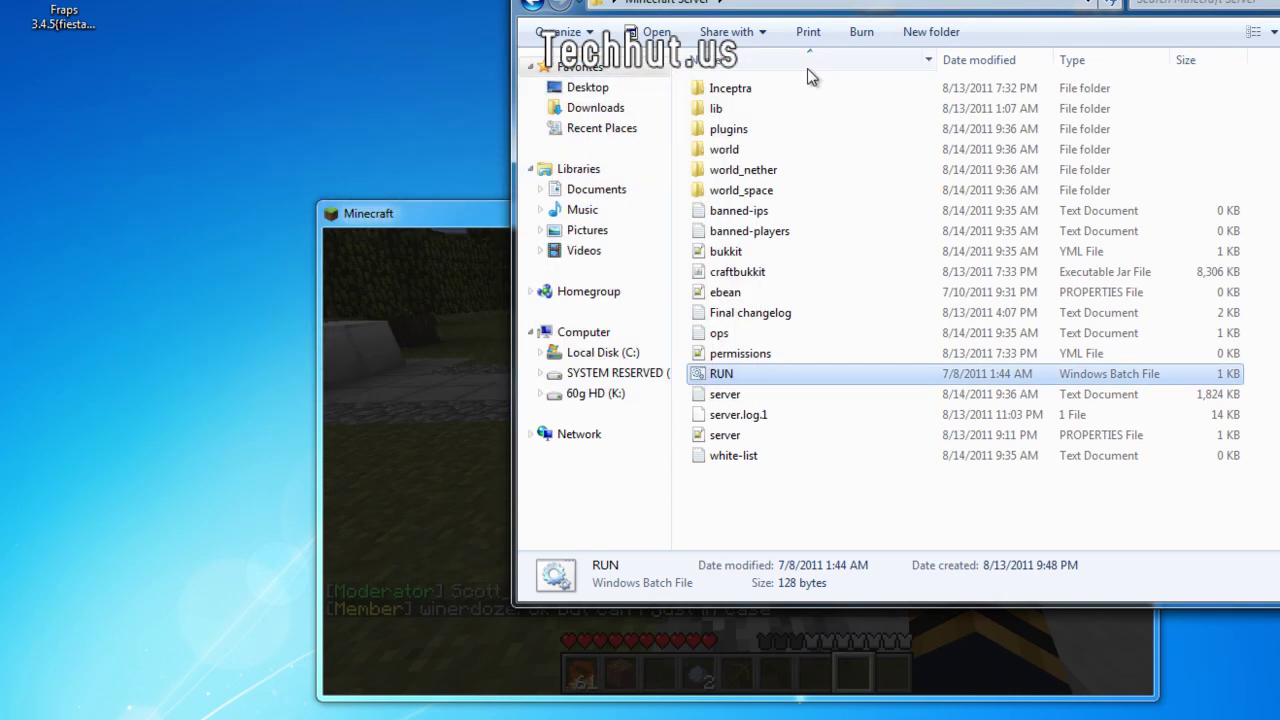
Step: Move the generated KRegions folder from the server's plugins folder to the desktop
{"action": "double_click", "coordinate": [758, 132]}
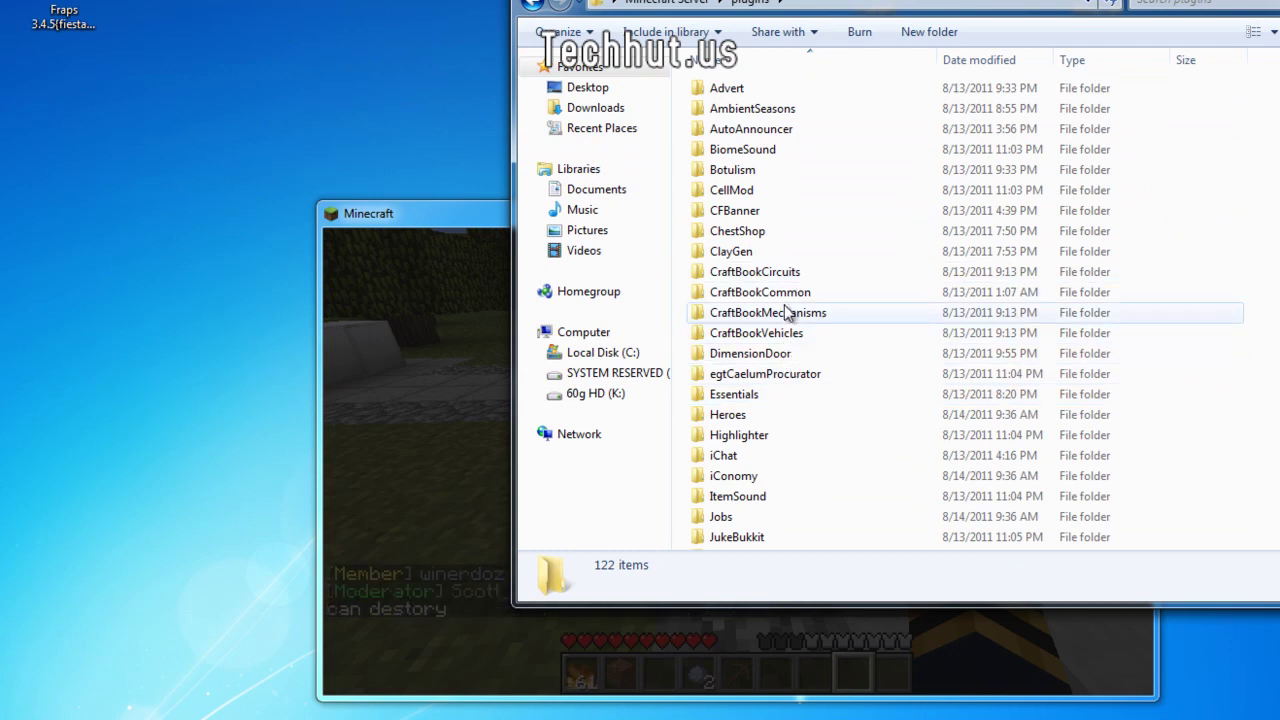
{"action": "scroll", "coordinate": [787, 395], "scroll_direction": "down", "scroll_amount": 3}
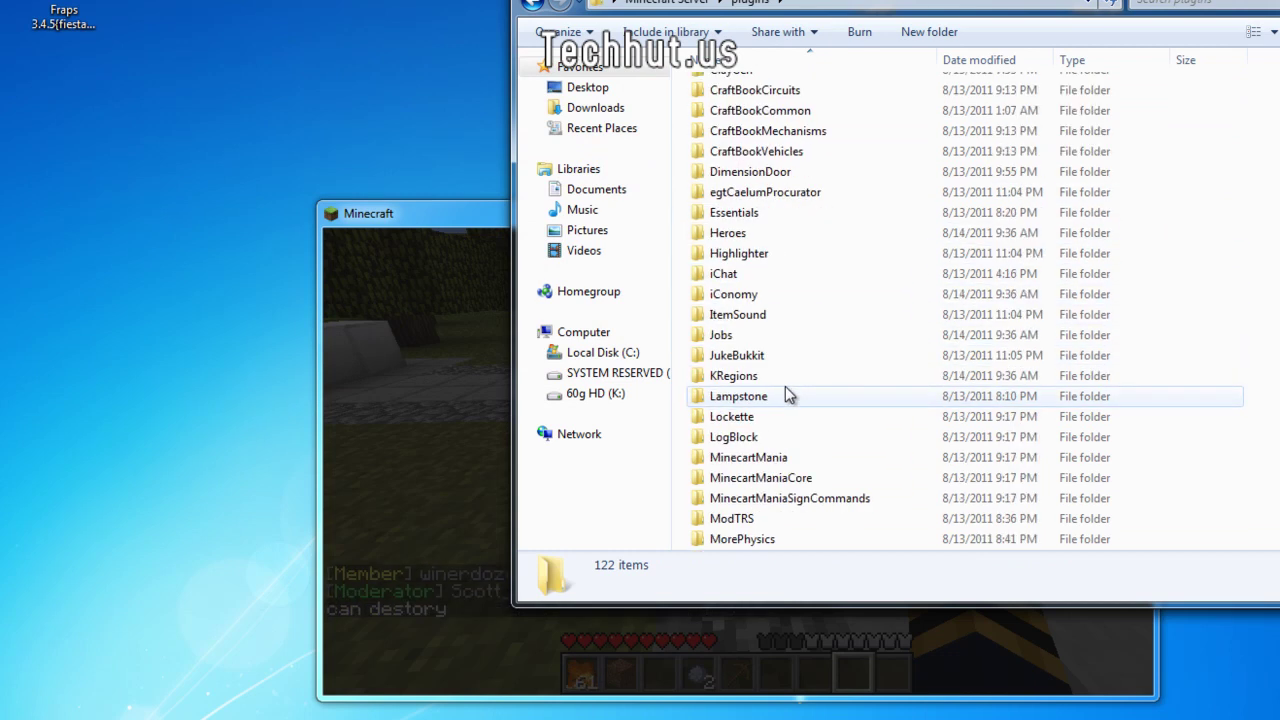
{"action": "left_click_drag", "start_coordinate": [766, 373], "coordinate": [351, 97]}
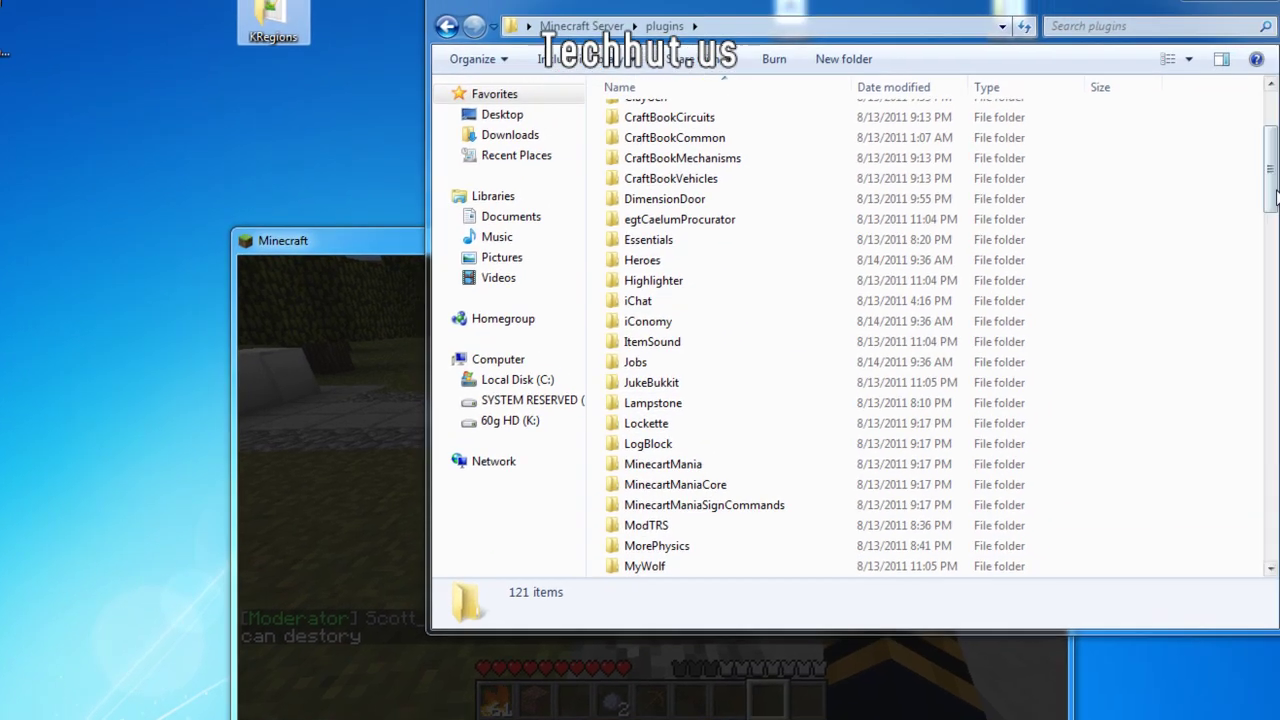
Step: Move the KRegion v 1.1 jar from the plugins folder to the desktop and close the folder window
{"action": "left_click_drag", "start_coordinate": [1272, 190], "coordinate": [1257, 567]}
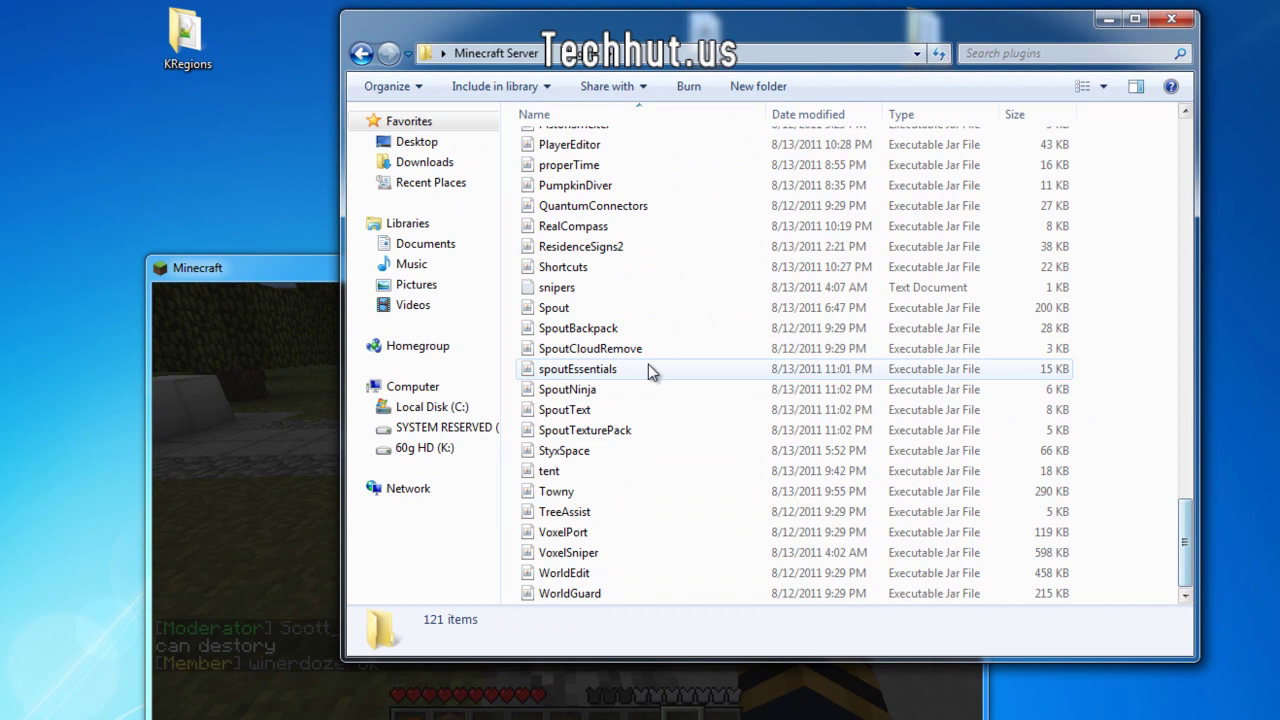
{"action": "scroll", "coordinate": [612, 242], "scroll_direction": "up", "scroll_amount": 4}
{"action": "scroll", "coordinate": [608, 450], "scroll_direction": "up", "scroll_amount": 4}
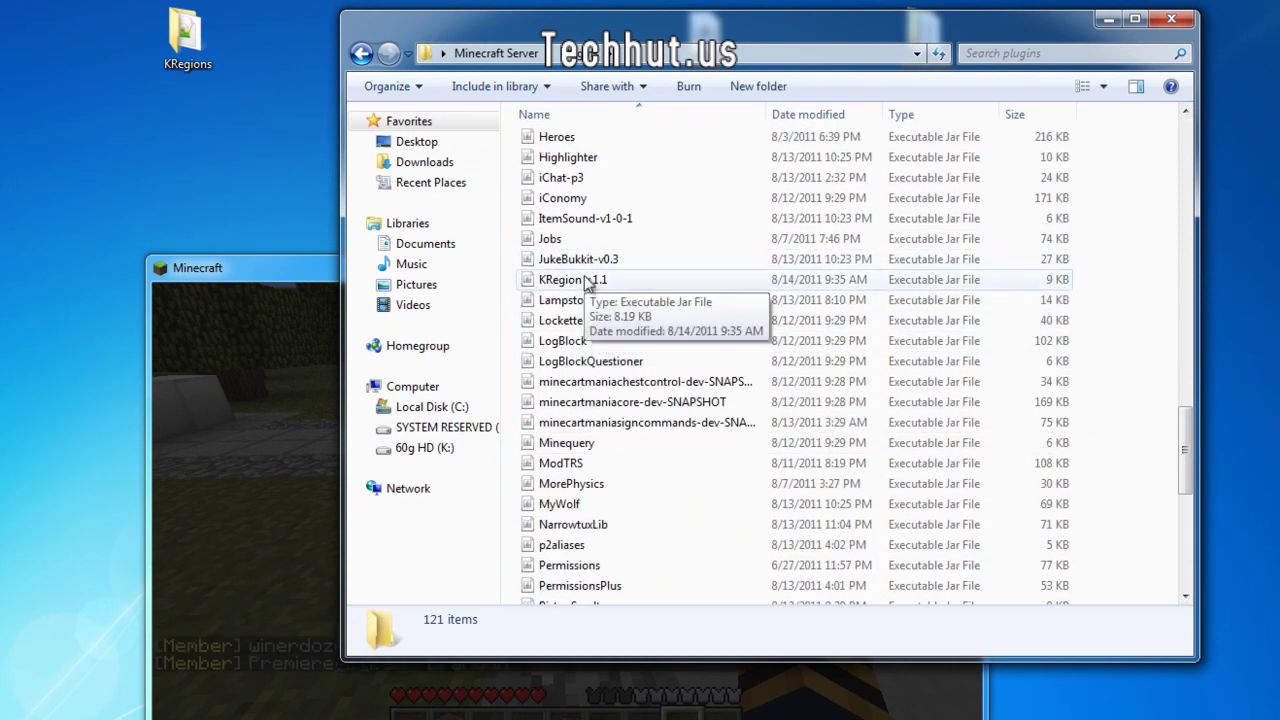
{"action": "left_click_drag", "start_coordinate": [590, 282], "coordinate": [185, 165]}
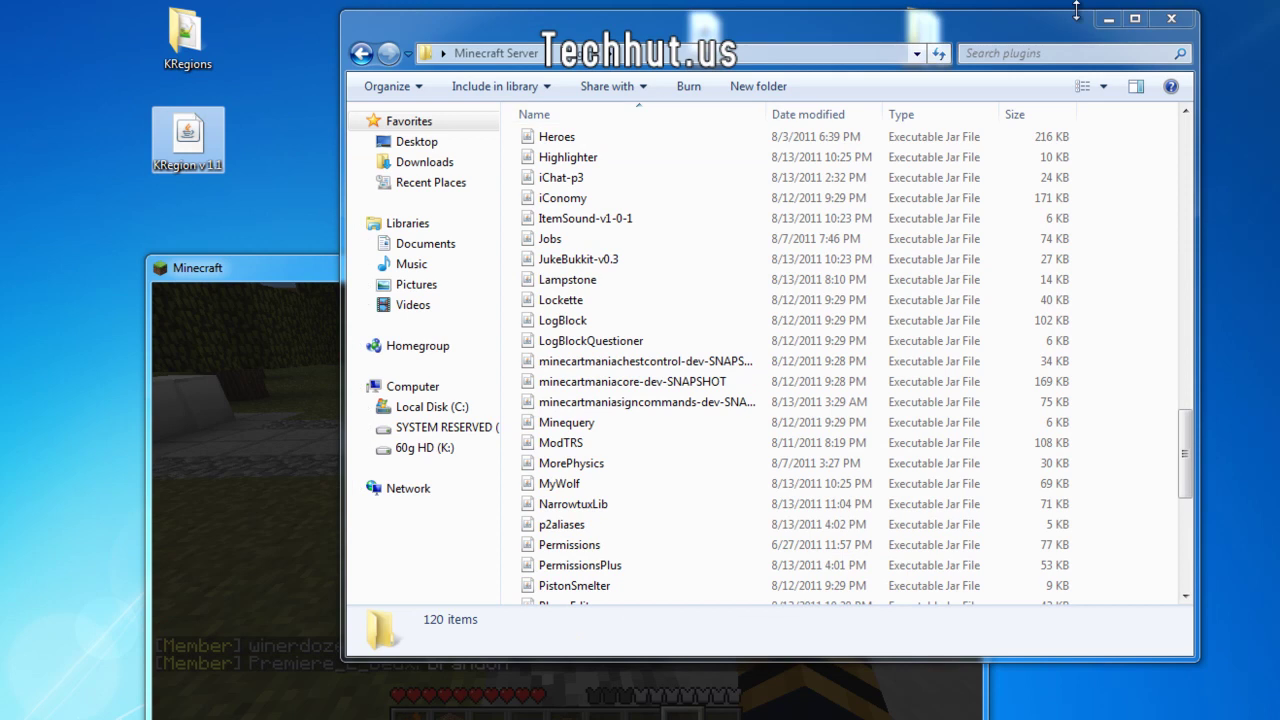
{"action": "left_click", "coordinate": [1171, 18]}
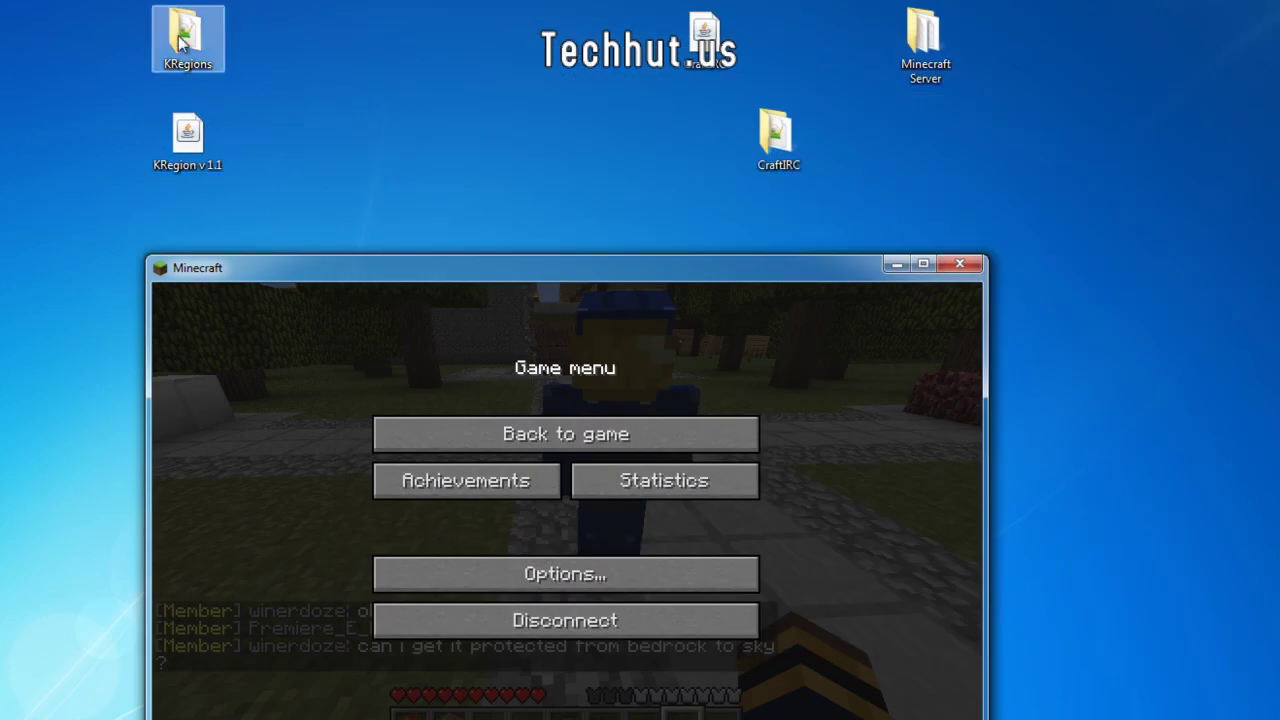
Step: Open config.yml from the desktop's KRegions folder in Notepad++ and bring the editor window fully into view
{"action": "double_click", "coordinate": [182, 38]}
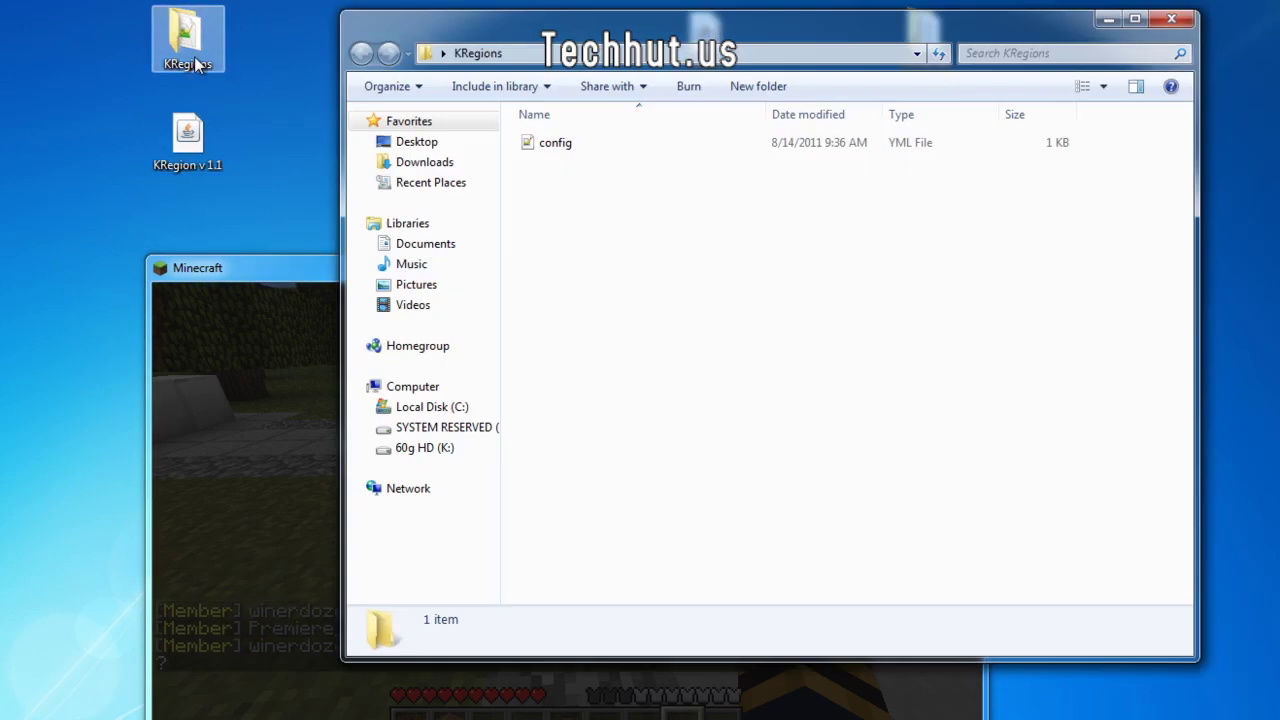
{"action": "double_click", "coordinate": [558, 143]}
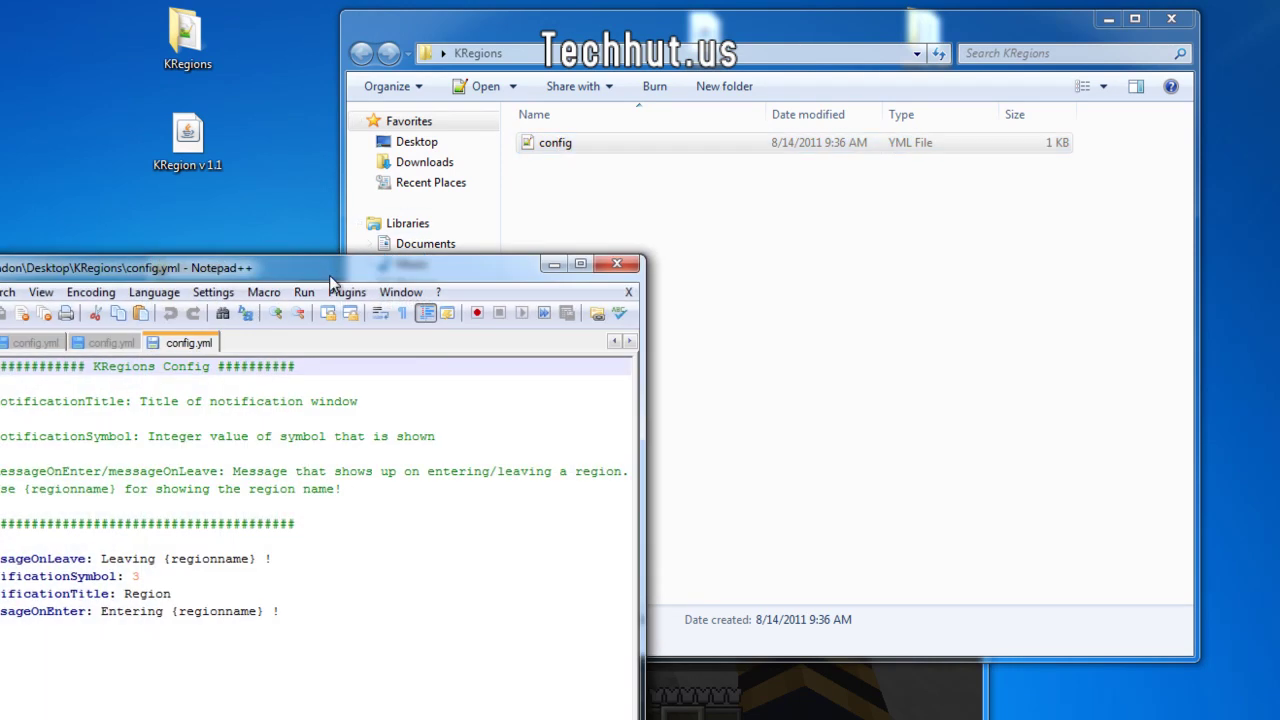
{"action": "left_click_drag", "start_coordinate": [329, 275], "coordinate": [772, 83]}
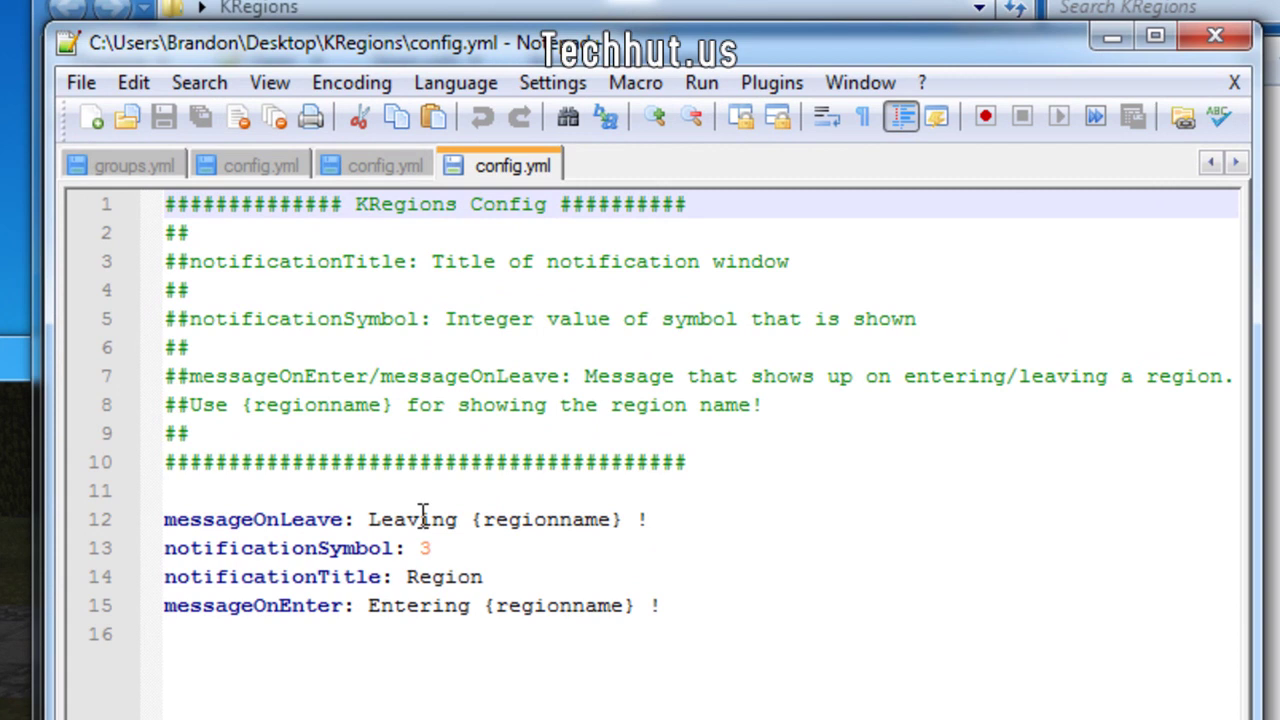
Step: Change messageOnLeave to "You are Leaving {regionname} !" and set notificationSymbol to 1
{"action": "left_click_drag", "start_coordinate": [370, 517], "coordinate": [474, 519]}
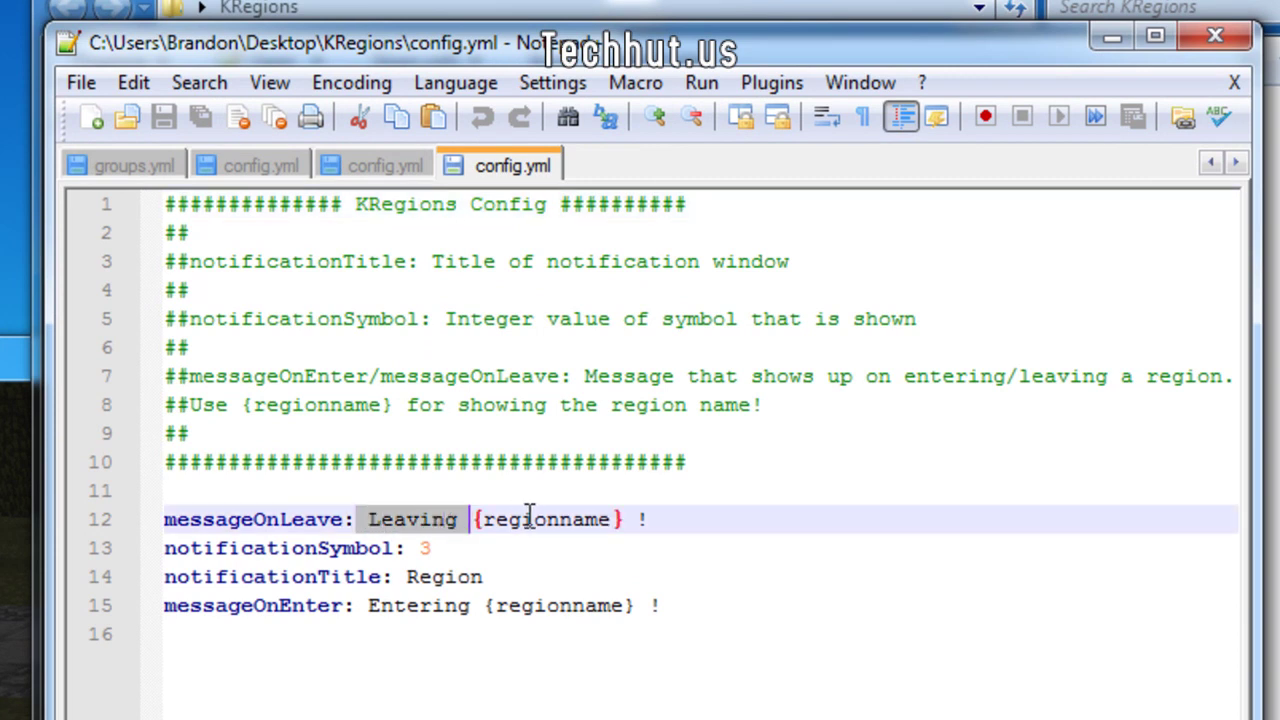
{"action": "left_click_drag", "start_coordinate": [622, 519], "coordinate": [472, 519]}
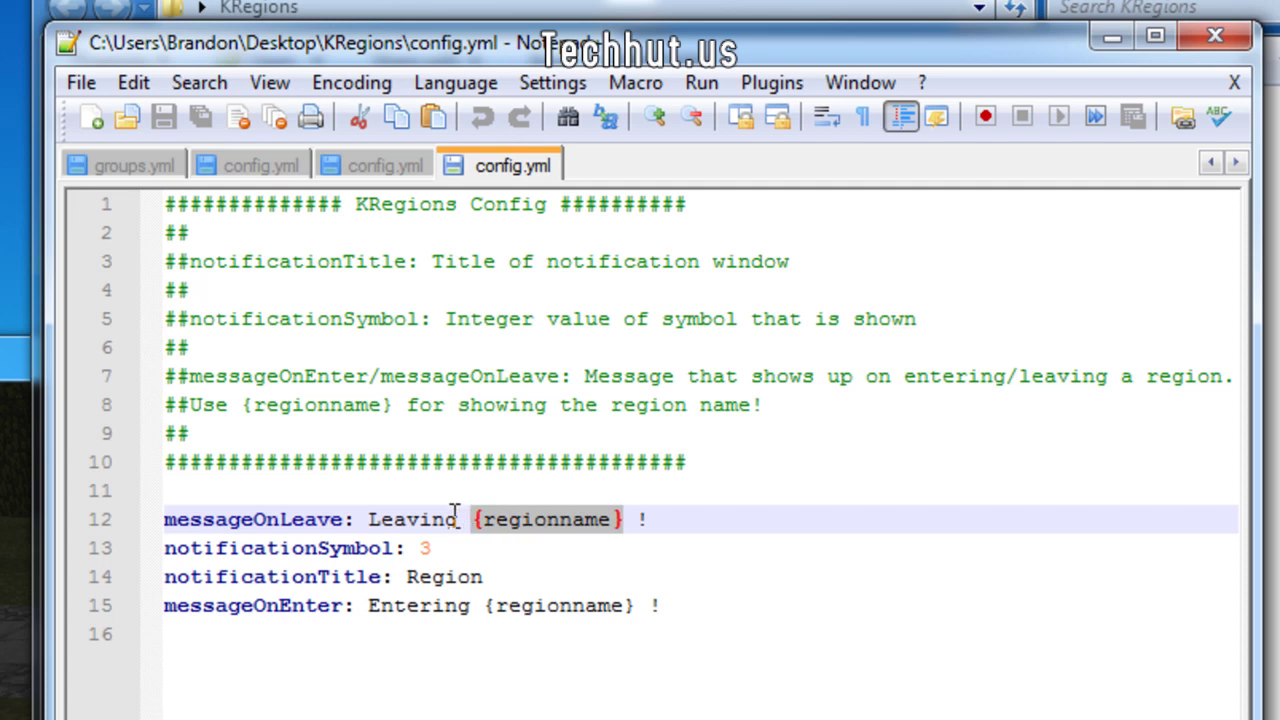
{"action": "left_click", "coordinate": [366, 519]}
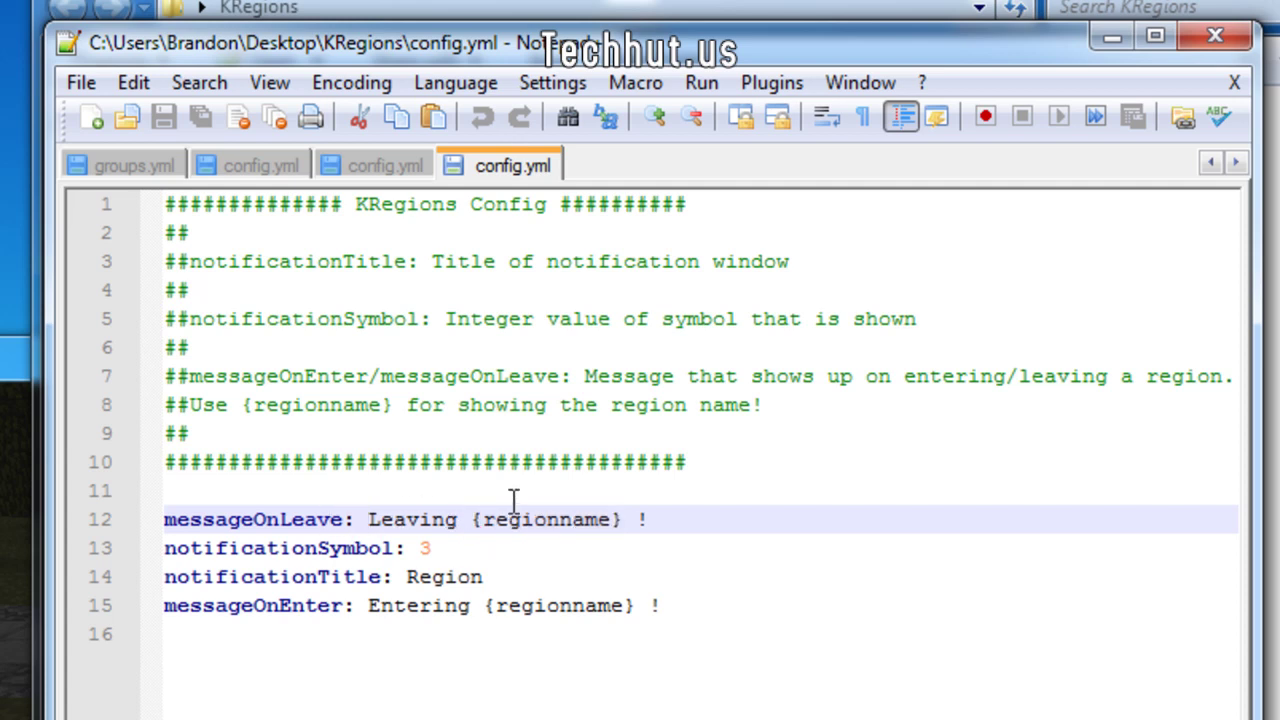
{"action": "type", "text": "You are"}
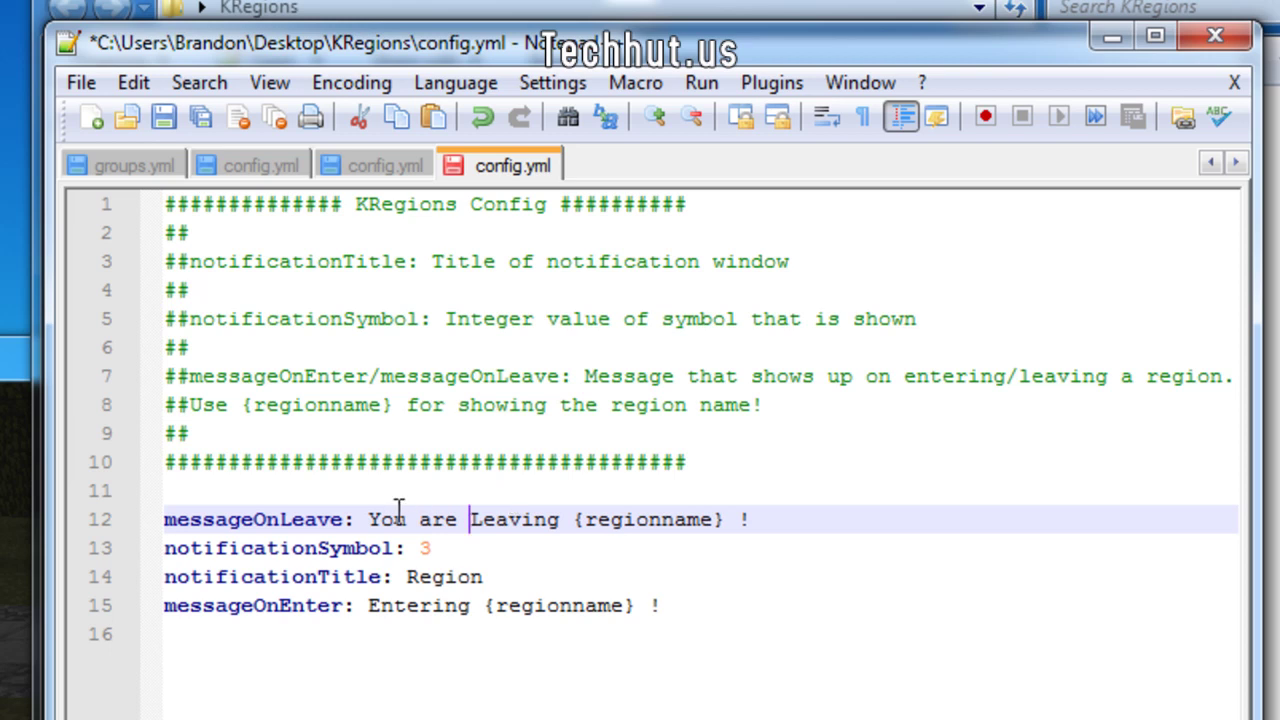
{"action": "left_click_drag", "start_coordinate": [372, 512], "coordinate": [770, 513]}
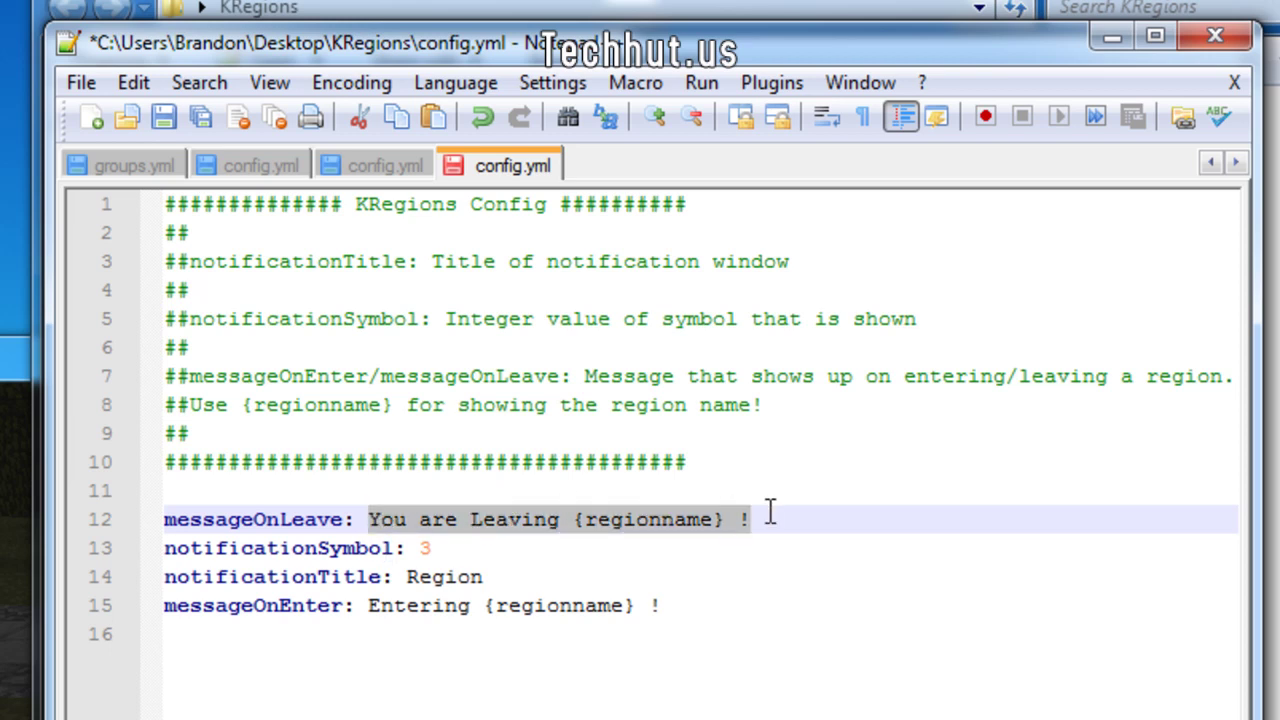
{"action": "left_click", "coordinate": [468, 561]}
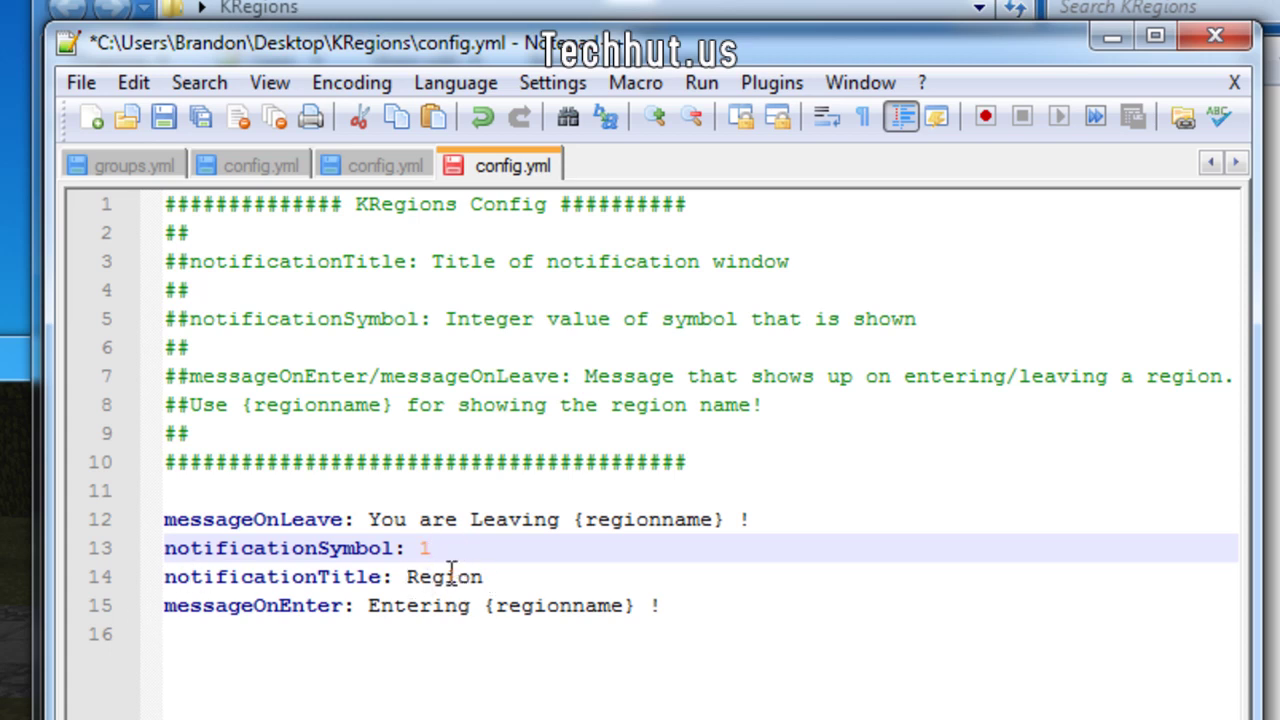
Step: Change messageOnEnter to "You are Entering {regionname} !", leaving the notification title as Region
{"action": "left_click_drag", "start_coordinate": [482, 577], "coordinate": [408, 578]}
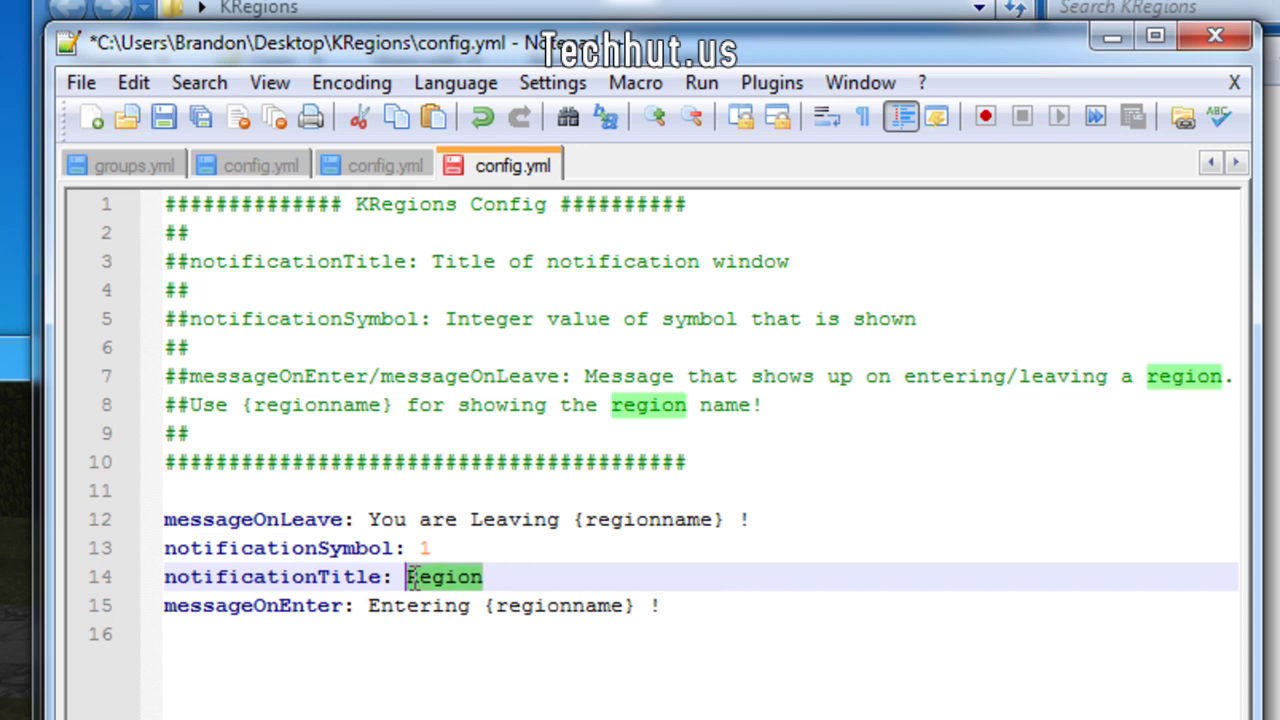
{"action": "left_click", "coordinate": [368, 605]}
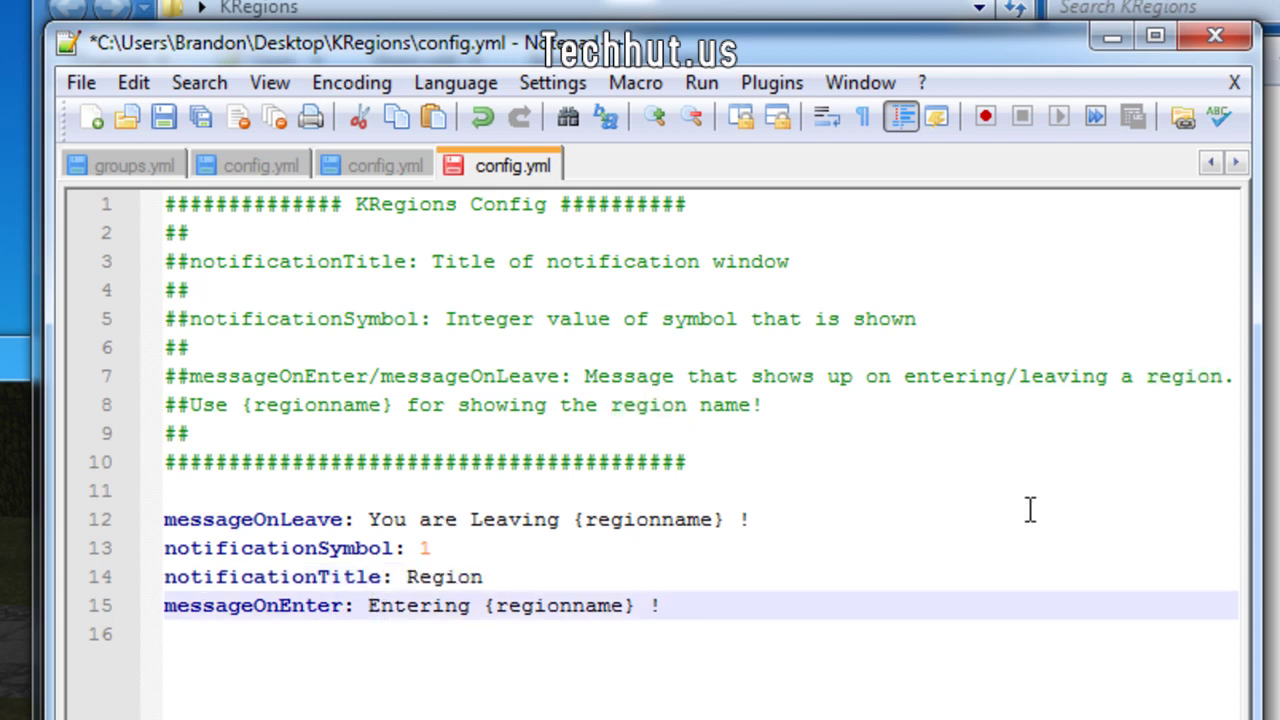
{"action": "type", "text": "You "}
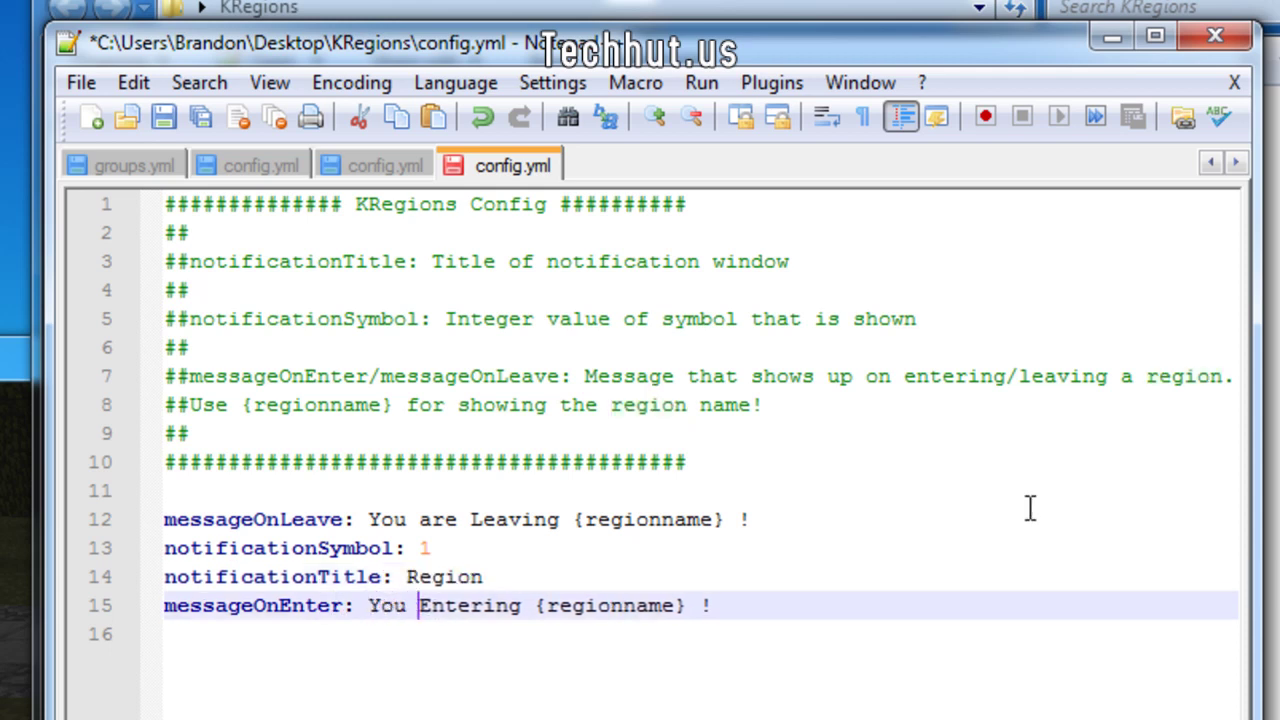
{"action": "type", "text": "are"}
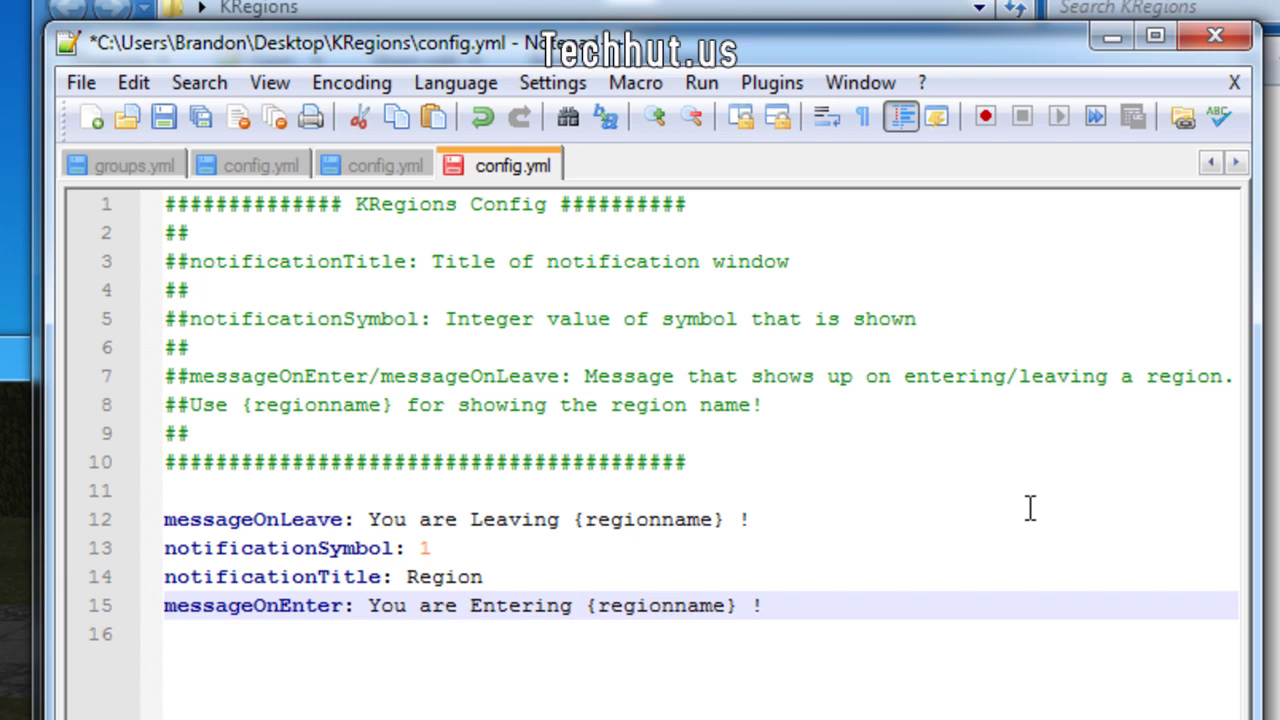
Step: Save the edited config.yml and close the text editor
{"action": "left_click", "coordinate": [166, 118]}
{"action": "left_click", "coordinate": [1214, 40]}
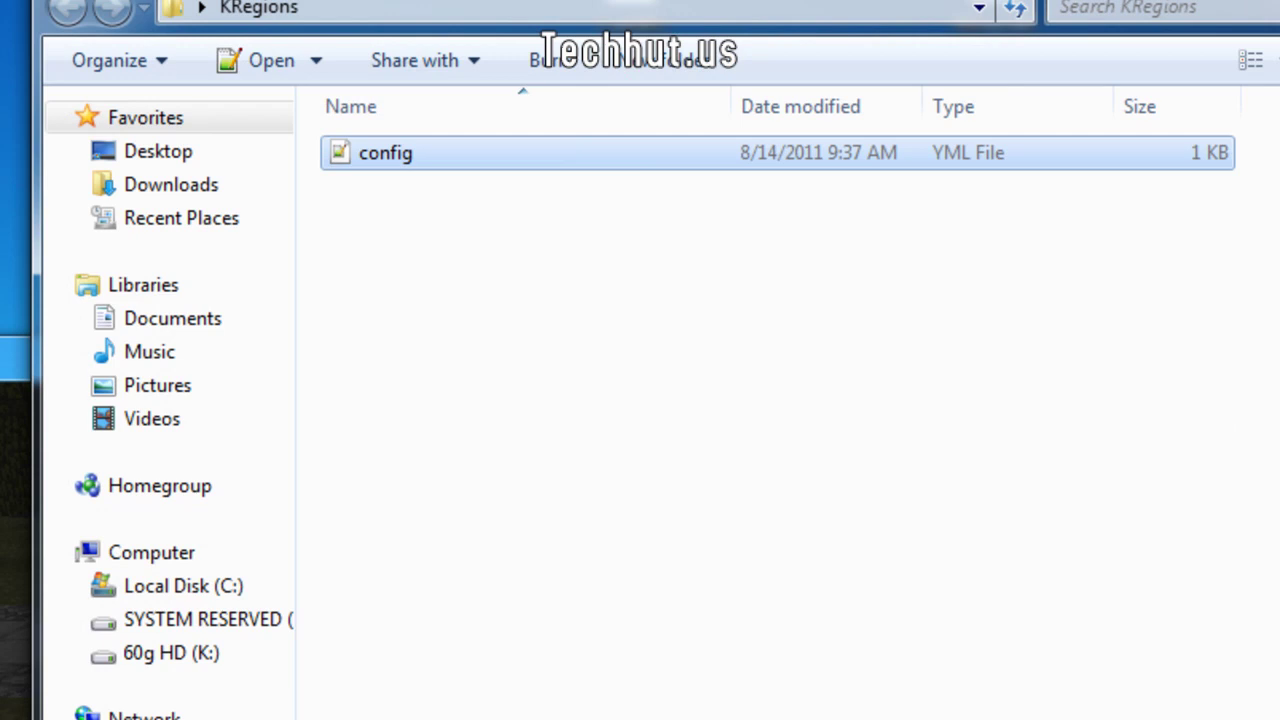
Step: Switch to the Spoutcraft client and join the saved multiplayer server
{"action": "left_click", "coordinate": [347, 707]}
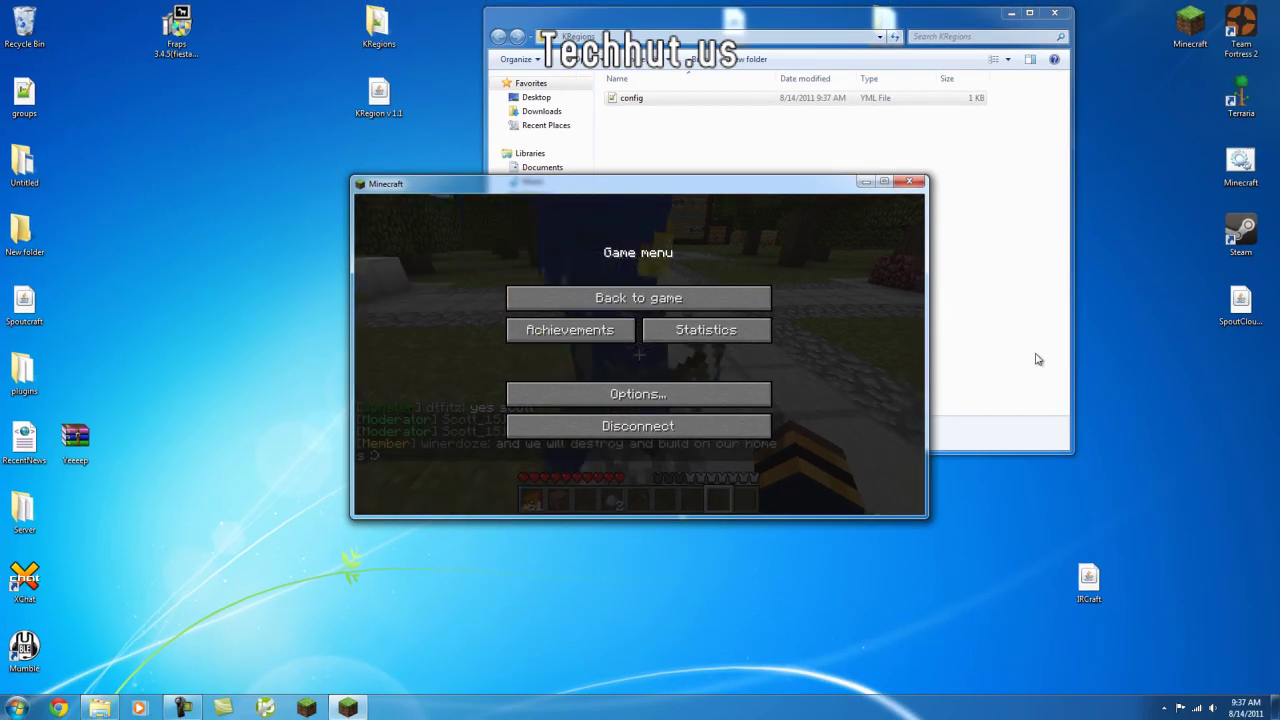
{"action": "left_click", "coordinate": [1037, 359]}
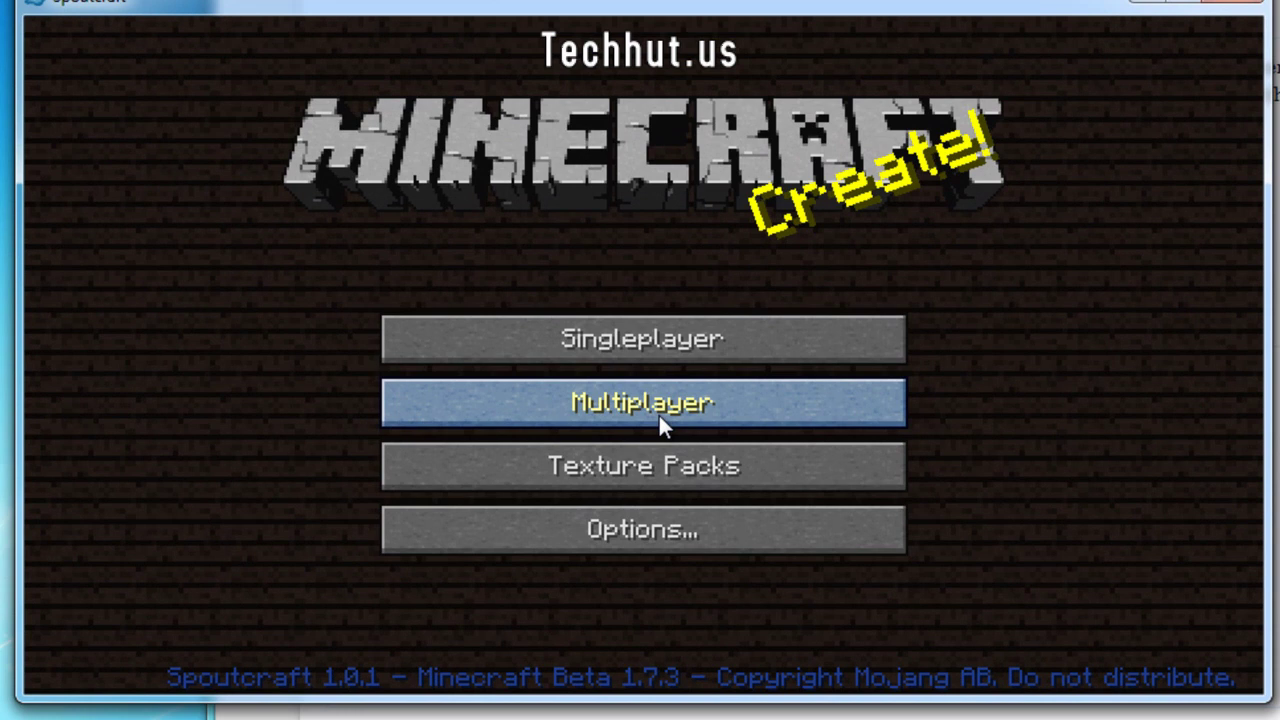
{"action": "left_click", "coordinate": [648, 388]}
{"action": "double_click", "coordinate": [524, 170]}
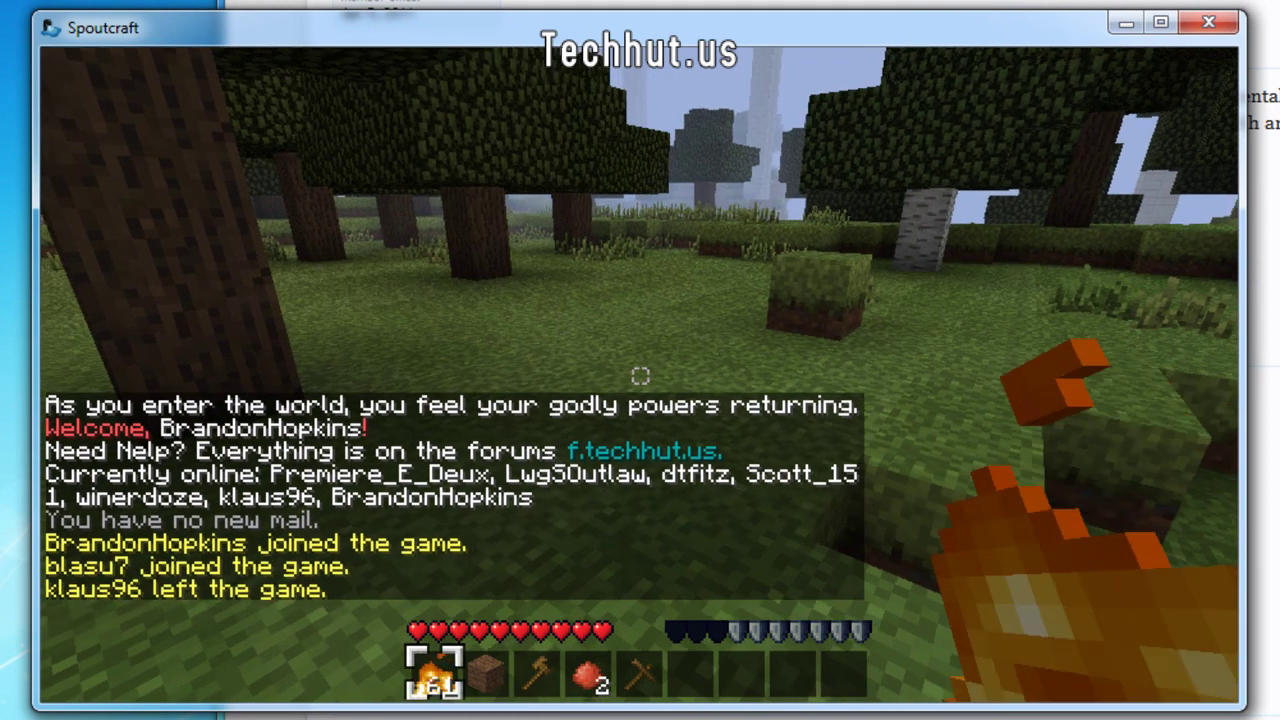
Step: Select the empty sixth hotbar slot and walk through the forest clearing towards the raised grass ledge
{"action": "key", "text": "w"}
{"action": "mouse_move", "coordinate": [640, 376]}
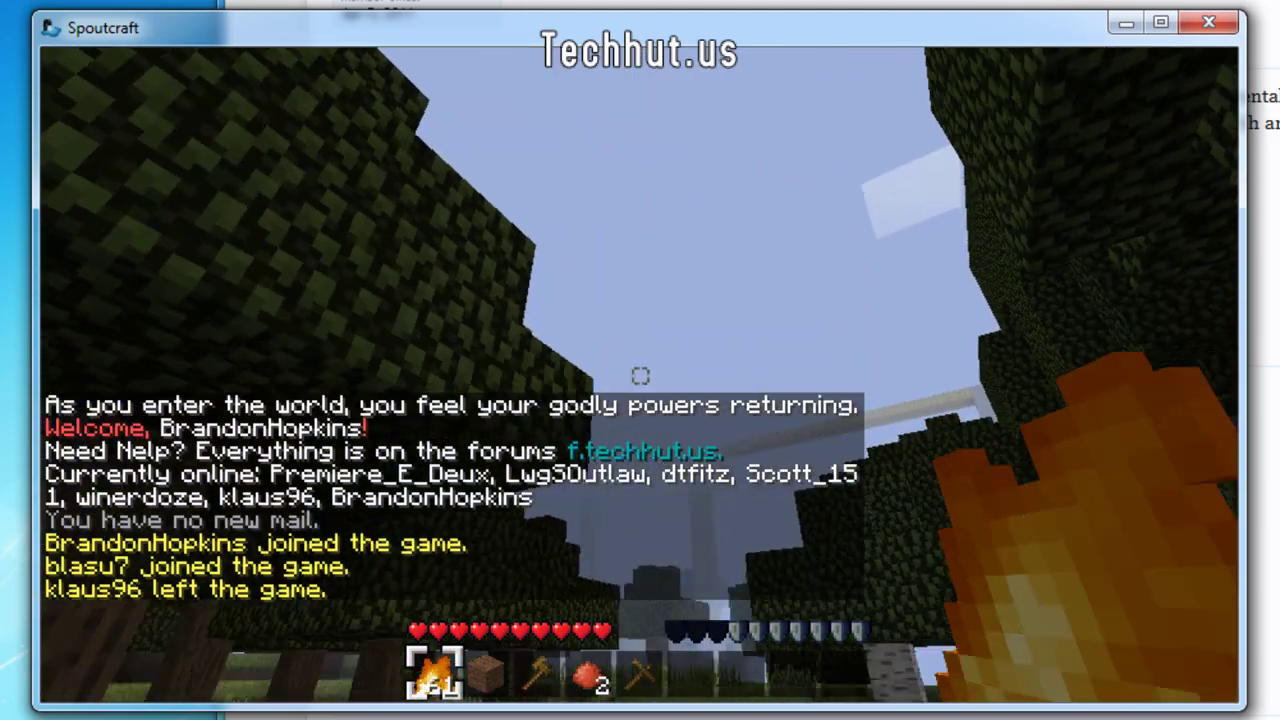
{"action": "scroll", "coordinate": [640, 376], "scroll_direction": "down", "scroll_amount": 1}
{"action": "scroll", "coordinate": [640, 376], "scroll_direction": "down", "scroll_amount": 4}
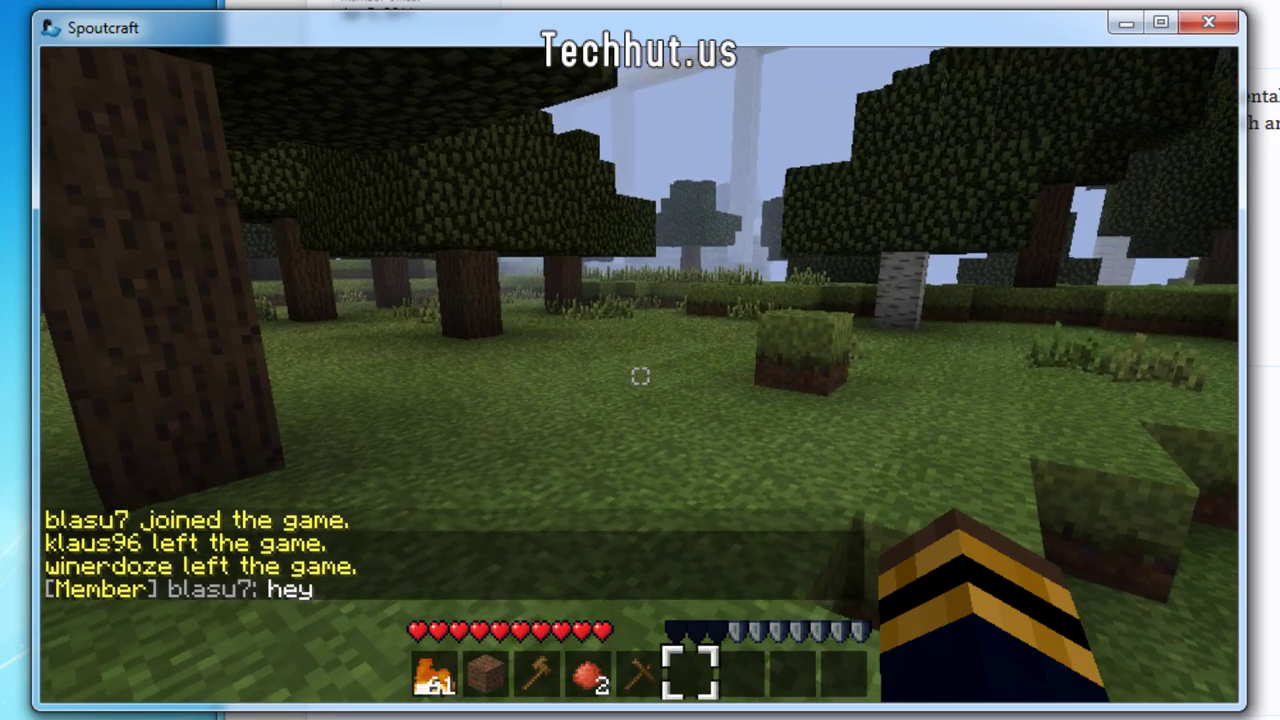
{"action": "key", "text": "w"}
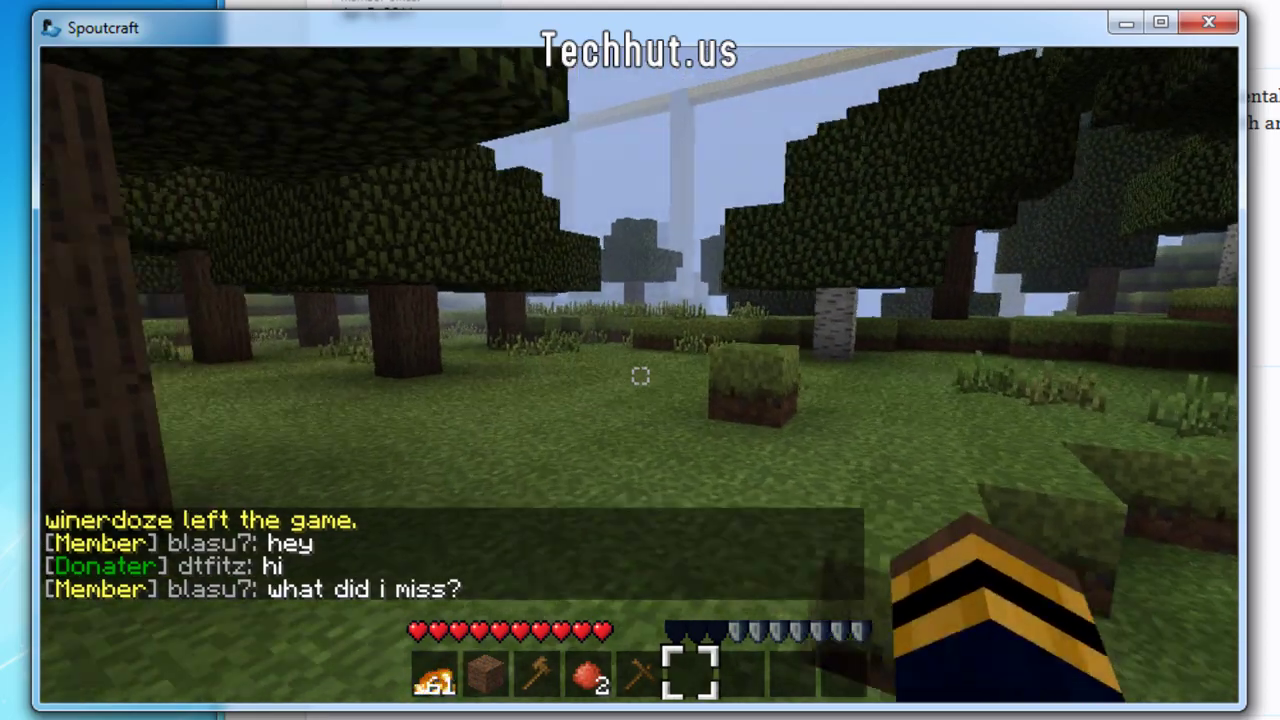
{"action": "key", "text": "w"}
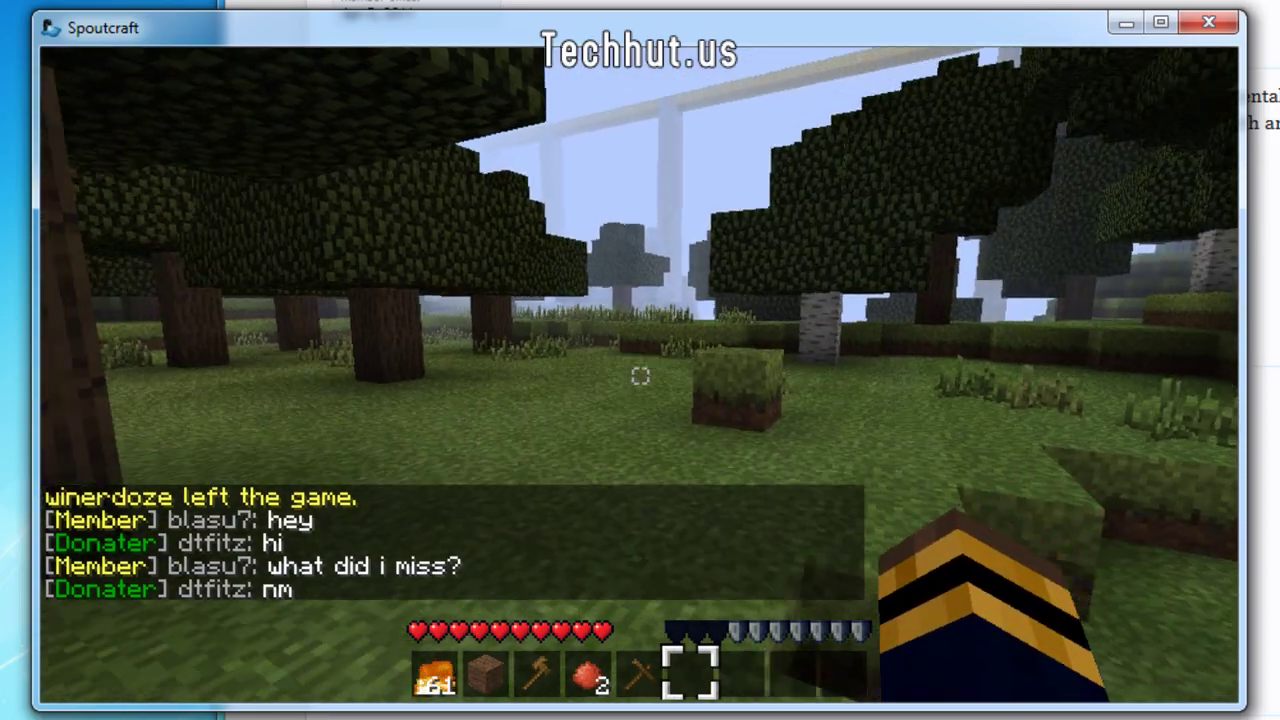
{"action": "key", "text": "w"}
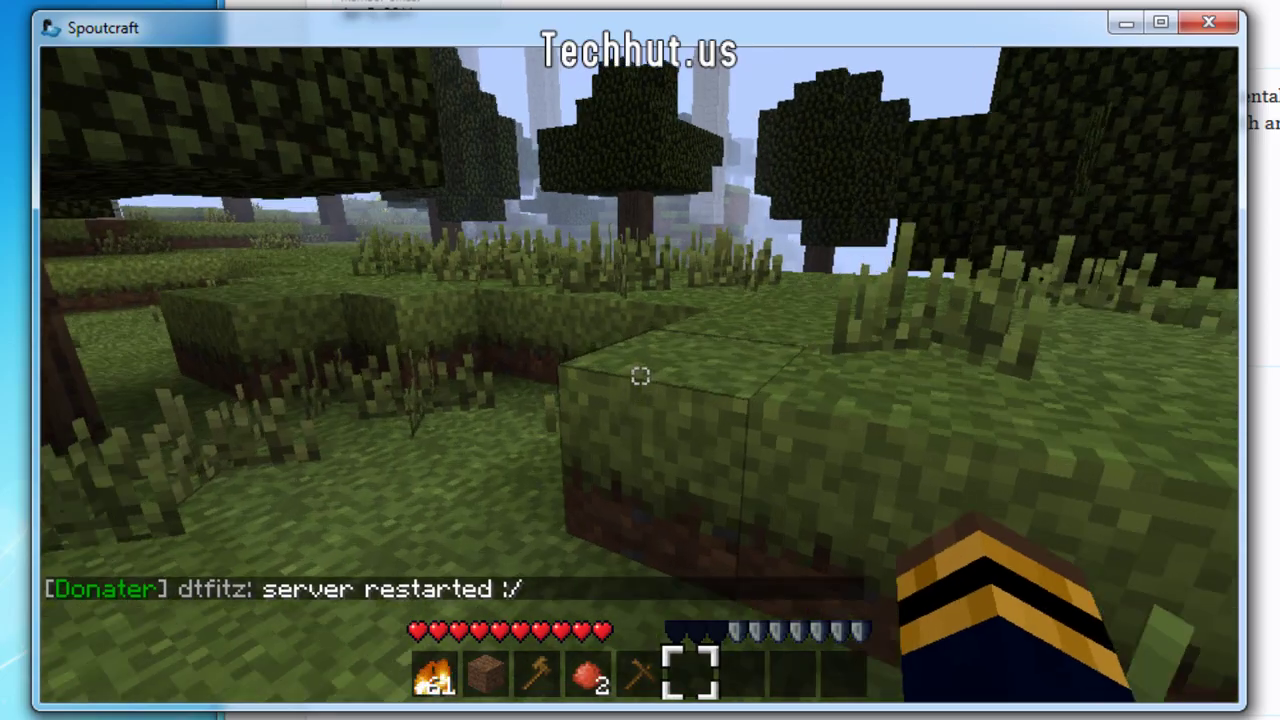
Step: Walk and jump across the boundary of the test region to check the leave notification
{"action": "key", "text": "w"}
{"action": "key", "text": "space"}
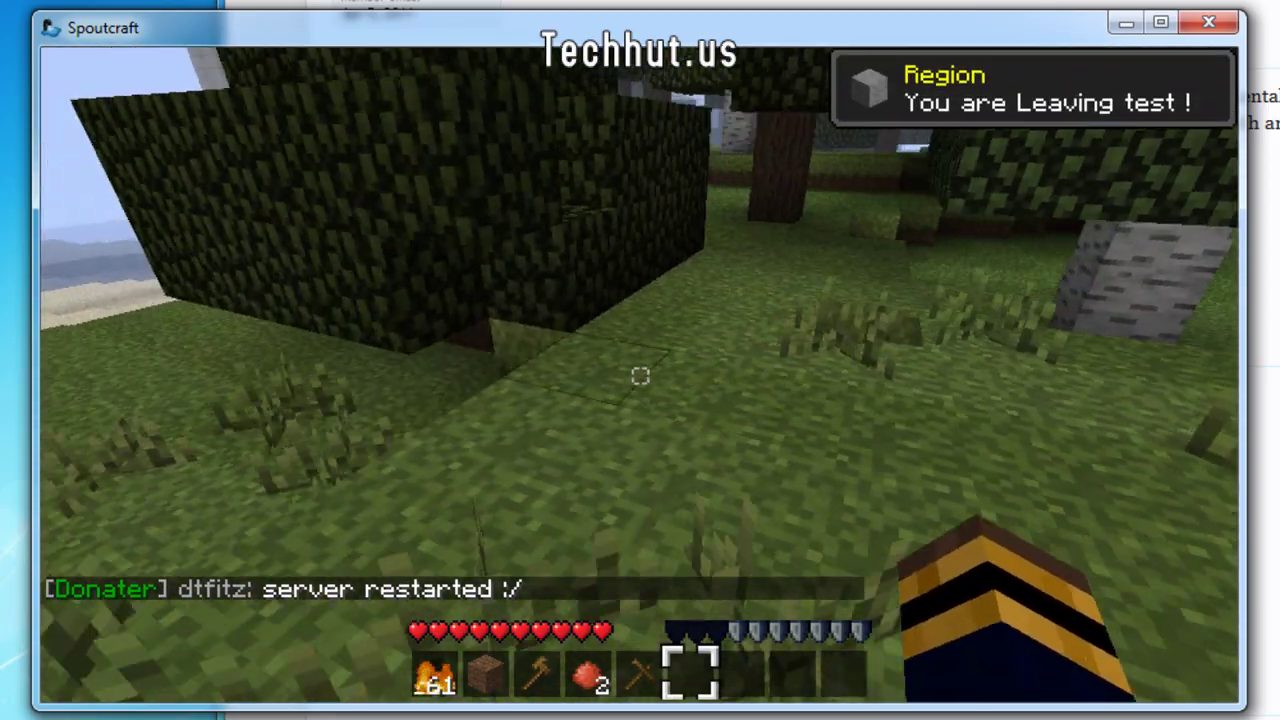
{"action": "key", "text": "a"}
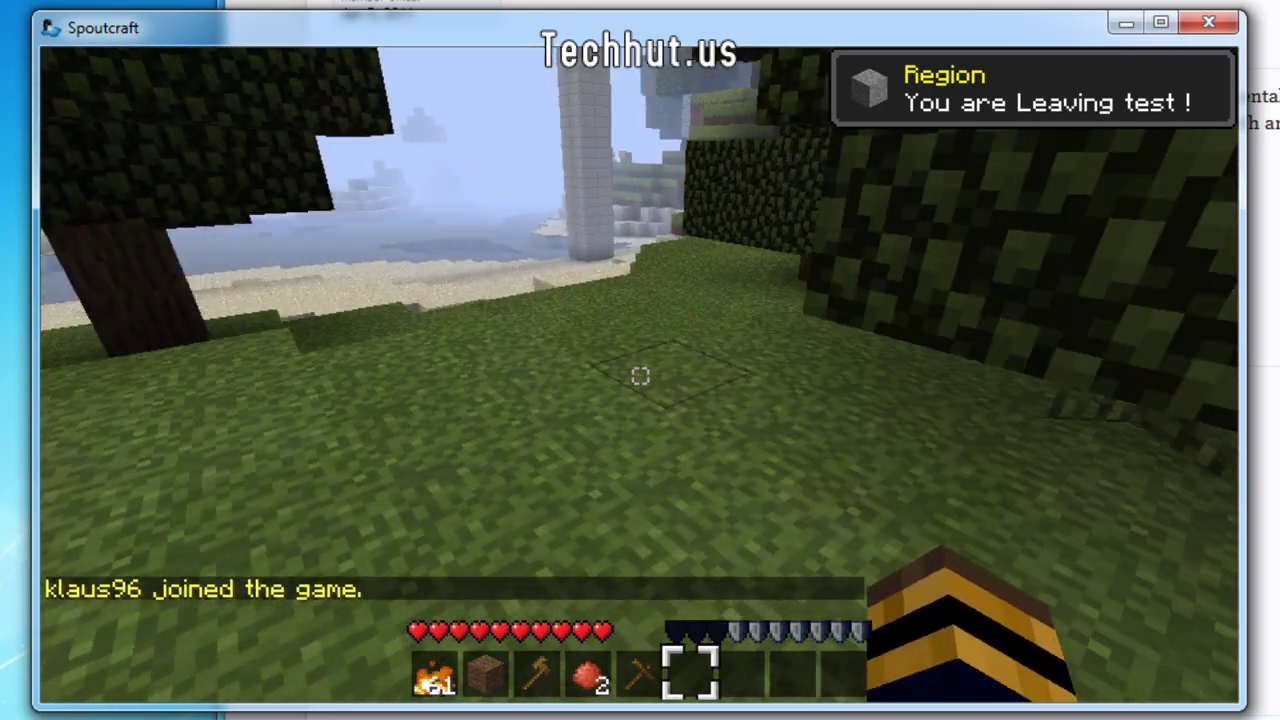
{"action": "key", "text": "w"}
{"action": "key", "text": "w"}
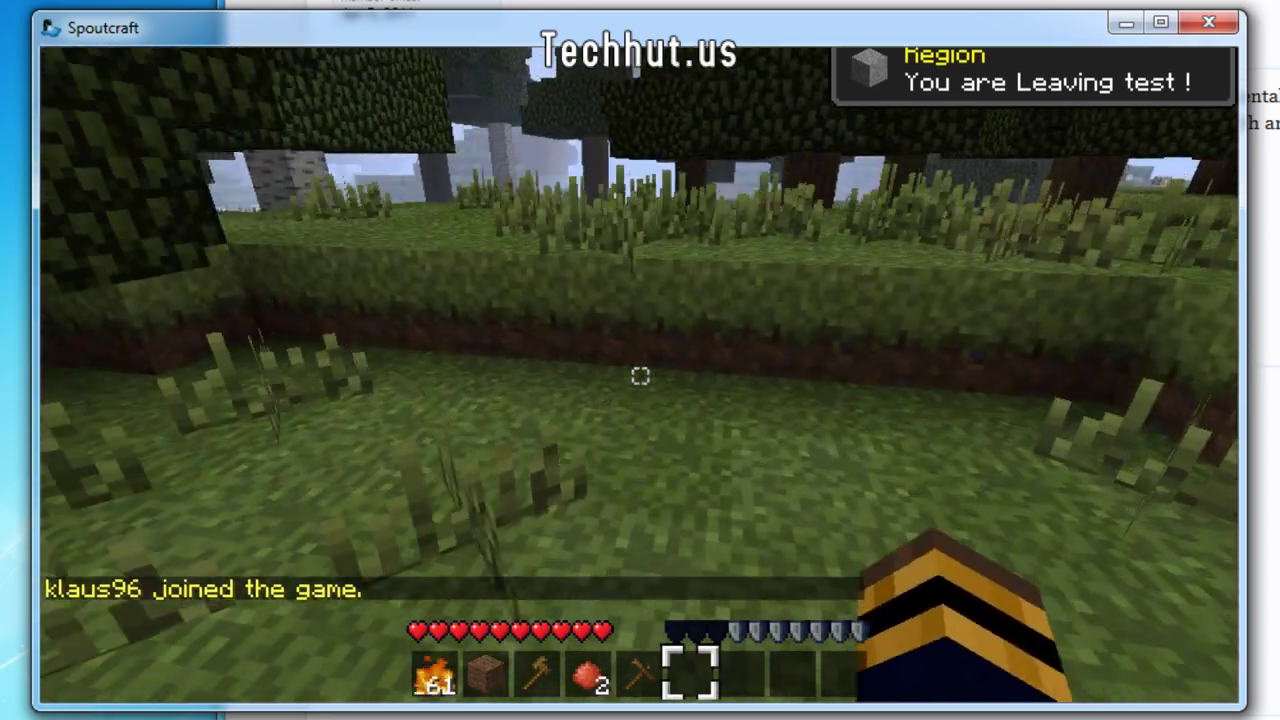
Step: Walk back into the test region towards the lone grass block to check the enter notification
{"action": "key", "text": "space"}
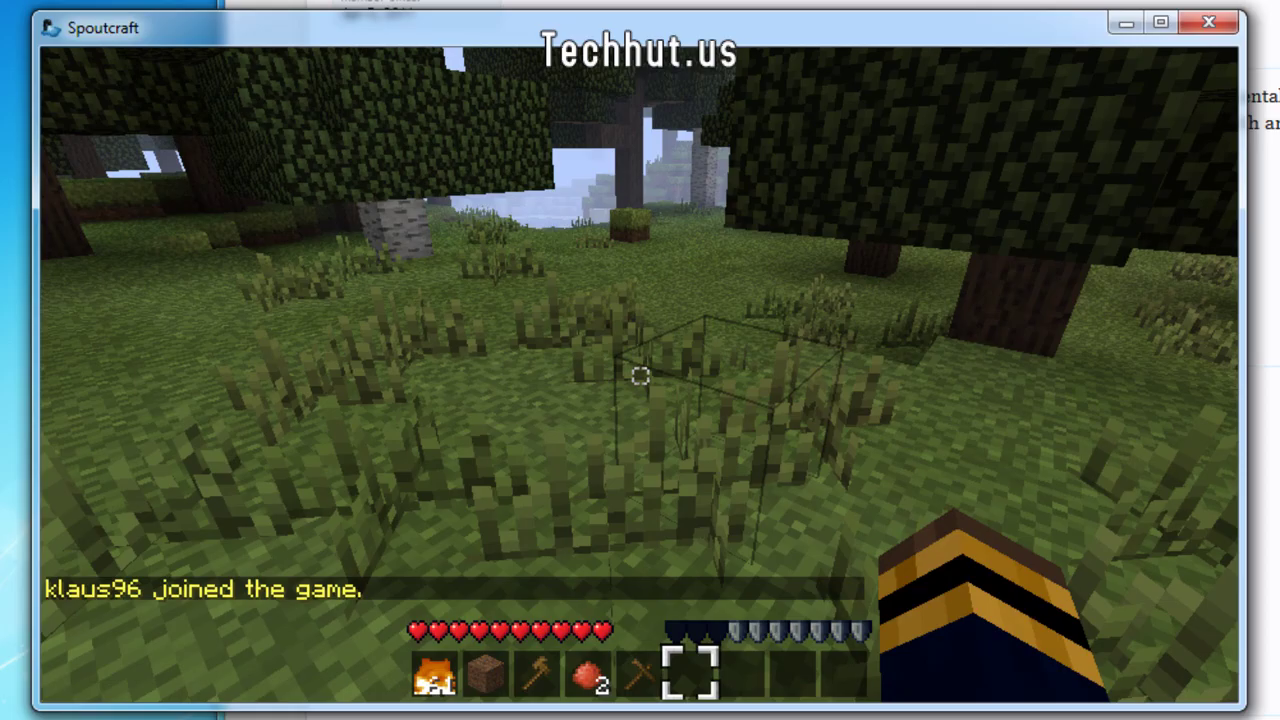
{"action": "key", "text": "w"}
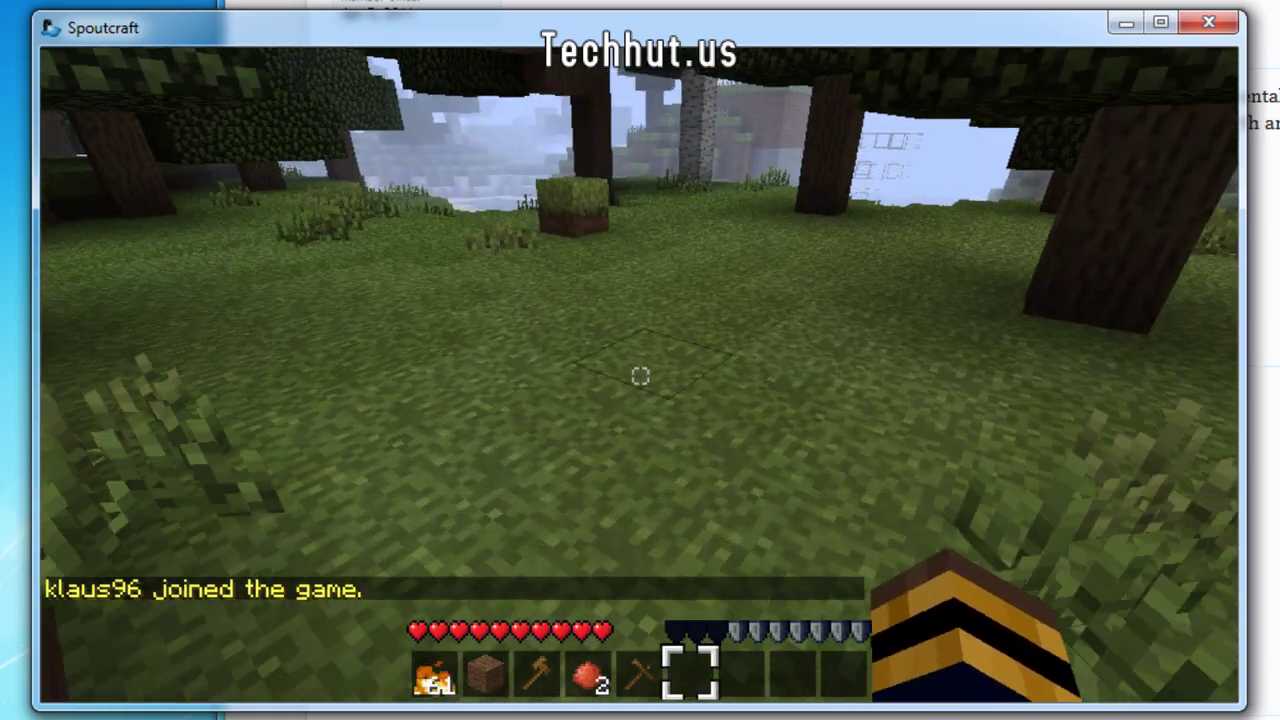
{"action": "key", "text": "w"}
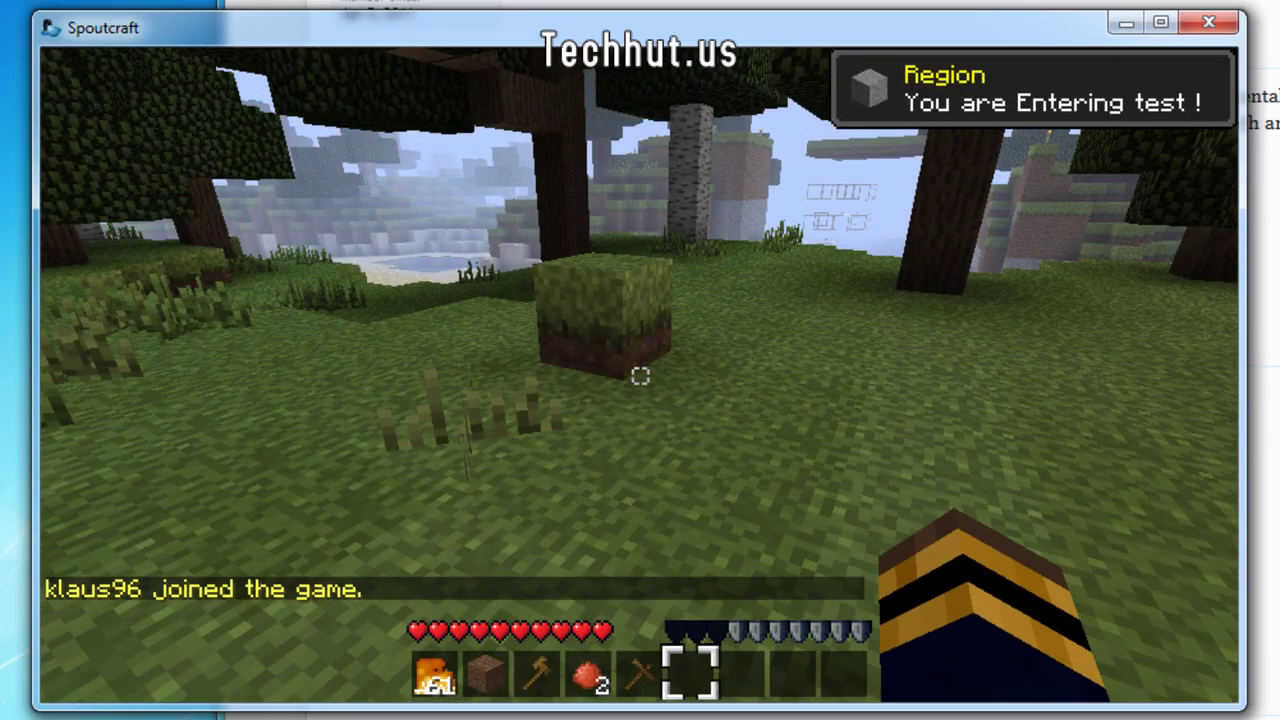
{"action": "key", "text": "w"}
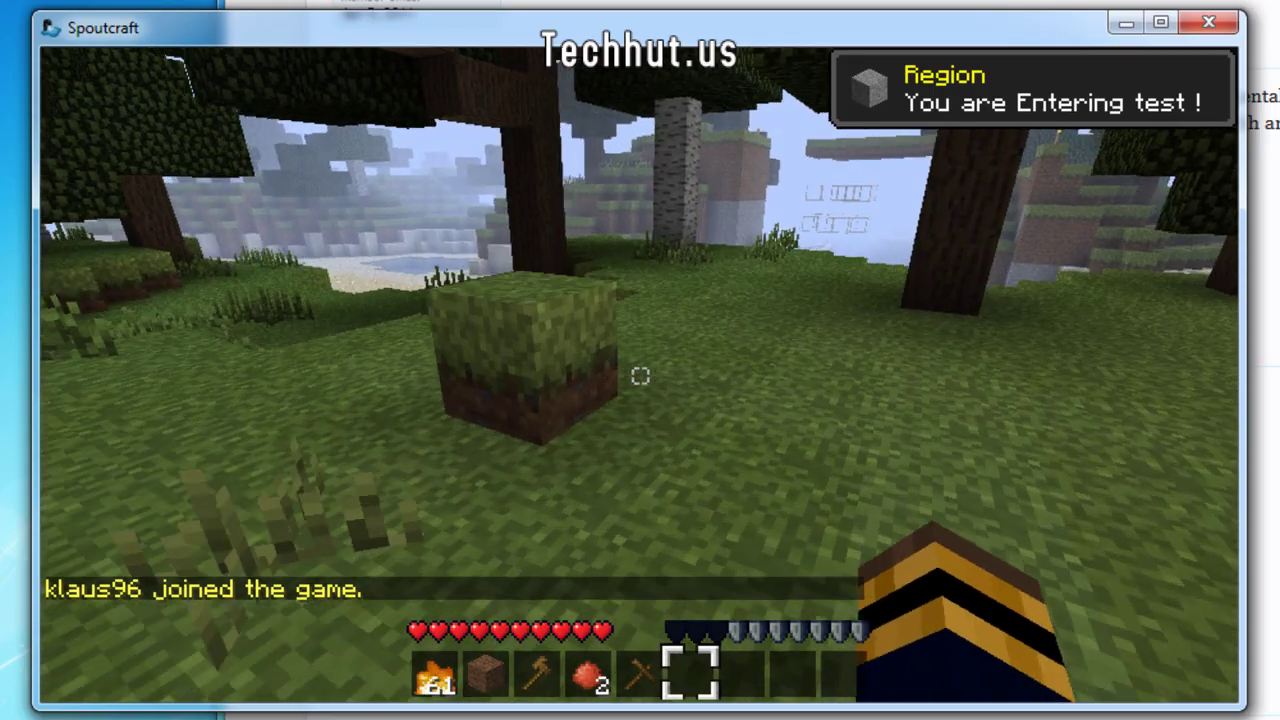
Step: Walk past and around the lone grass block to check the test region's leave notification again
{"action": "key", "text": "w"}
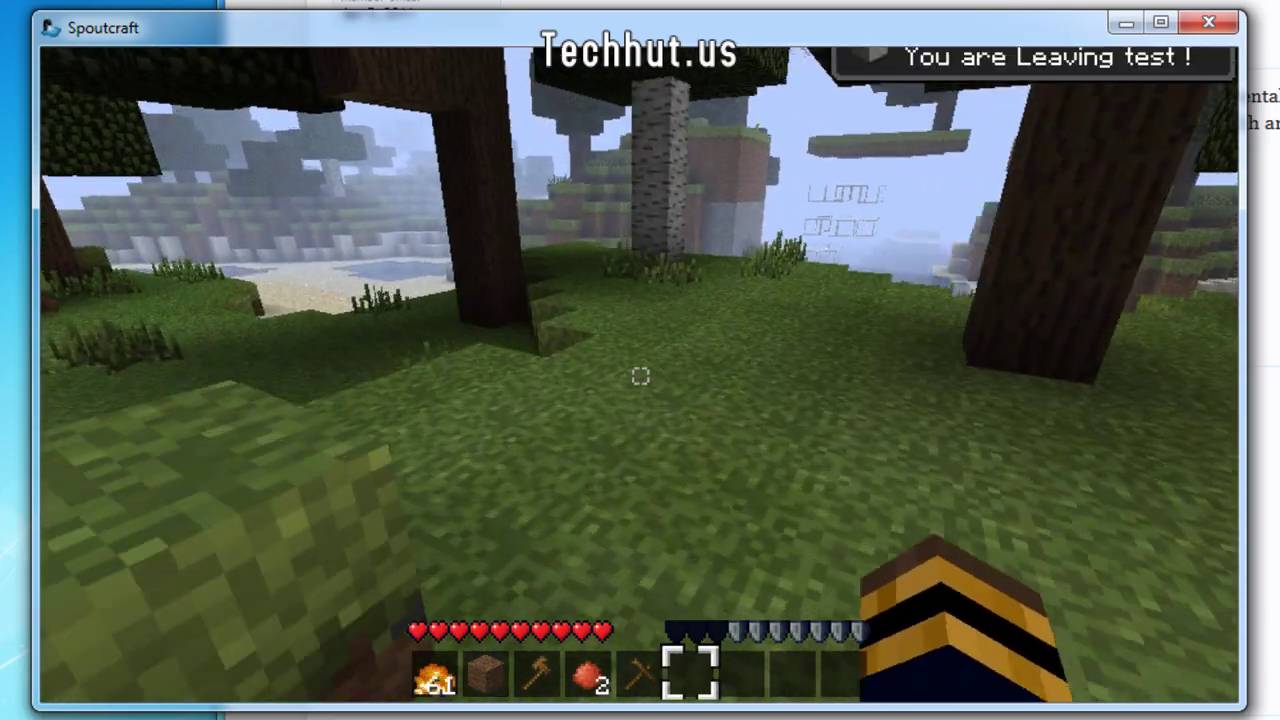
{"action": "key", "text": "s"}
{"action": "key", "text": "d"}
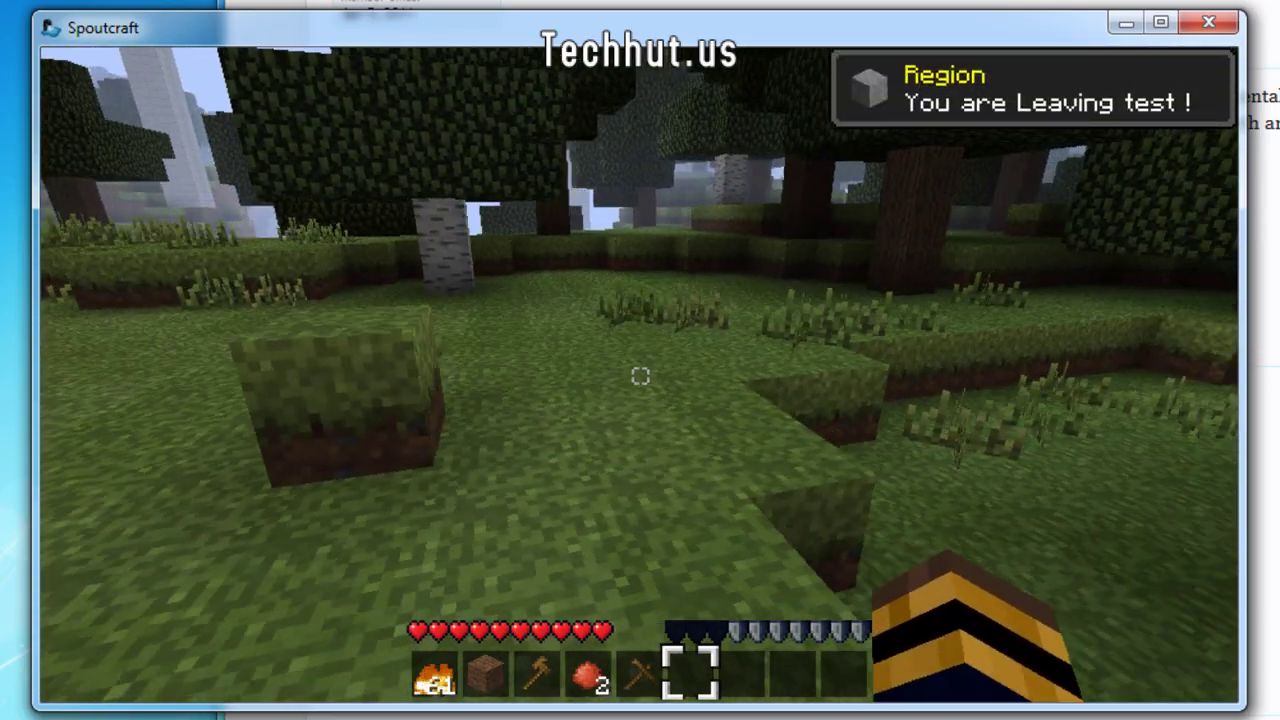
{"action": "key", "text": "w"}
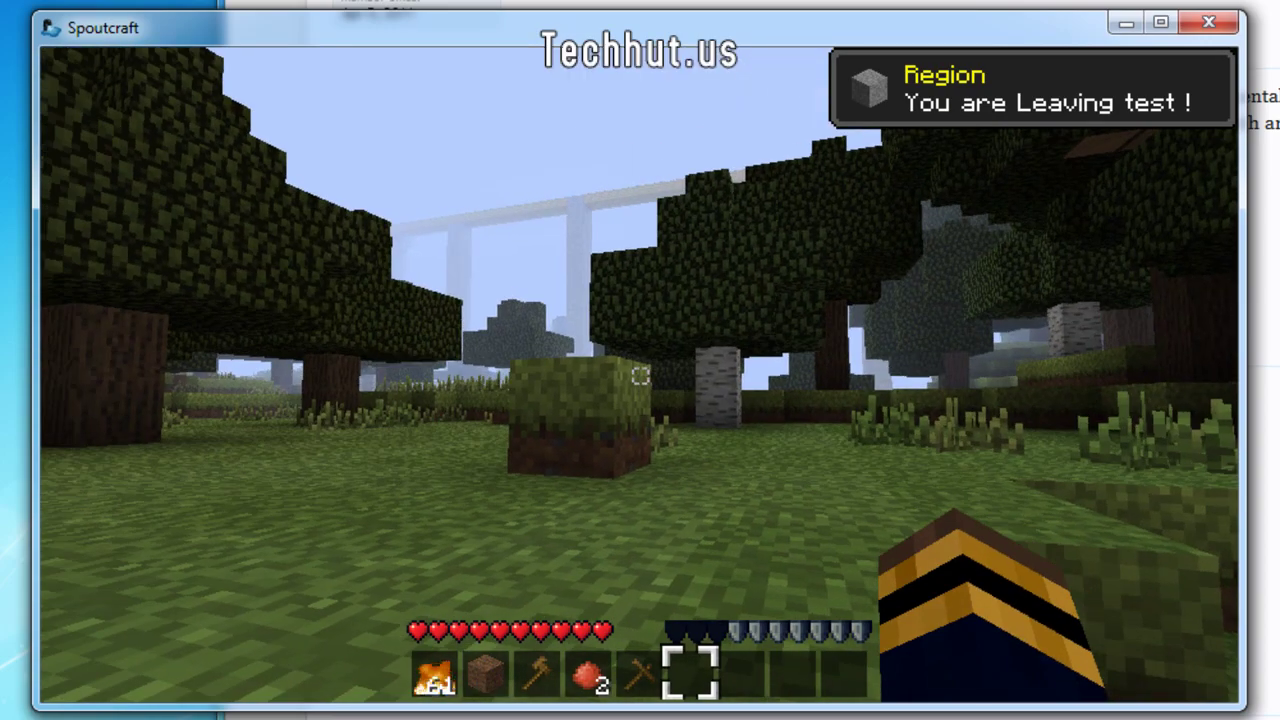
{"action": "key", "text": "w"}
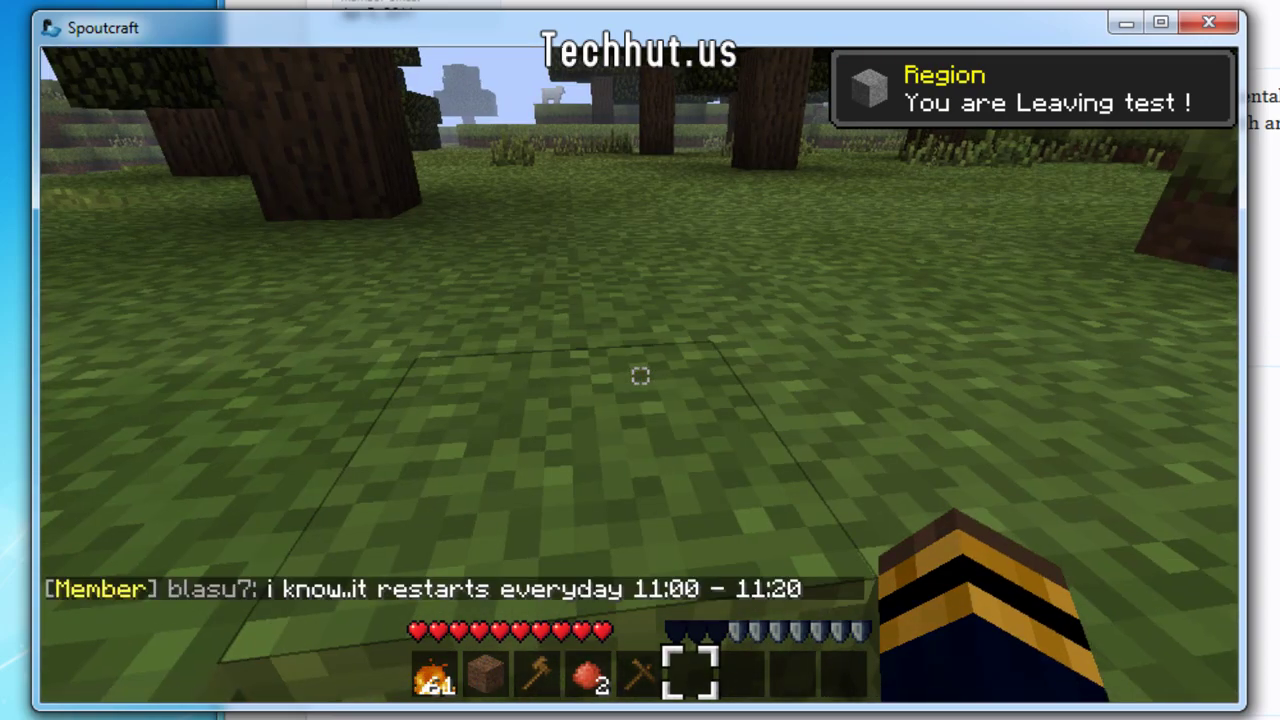
{"action": "key", "text": "w"}
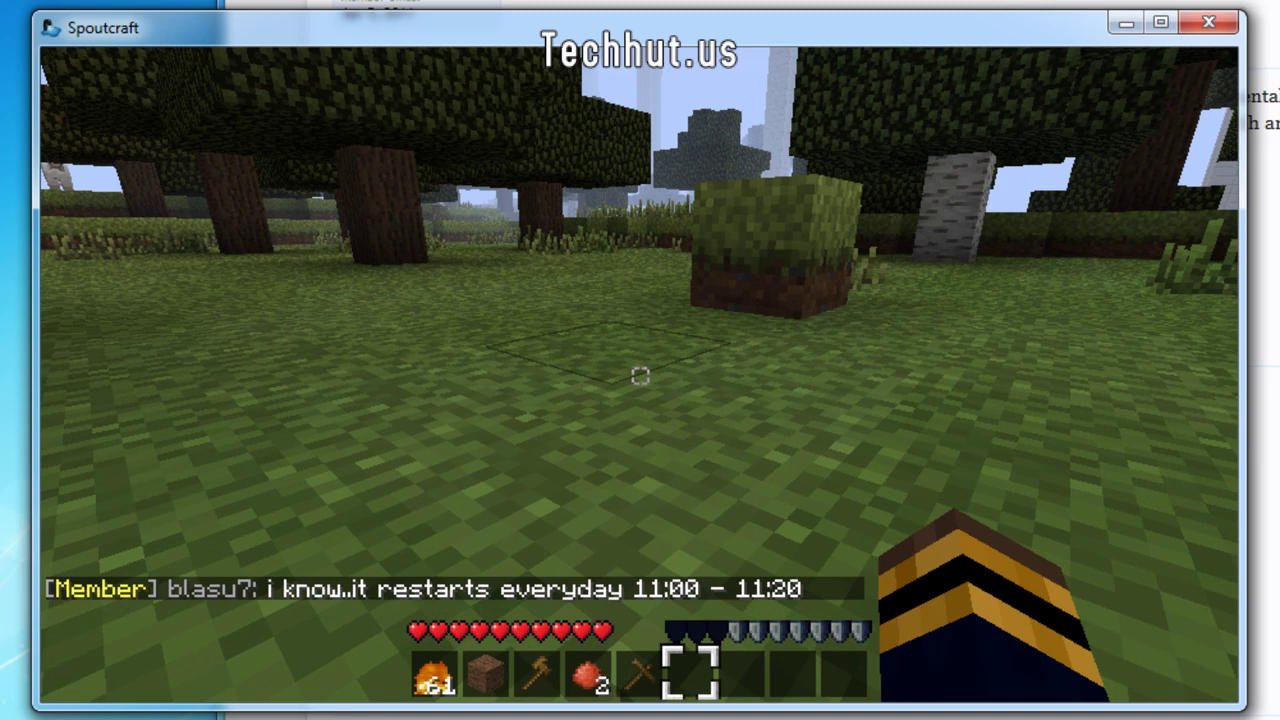